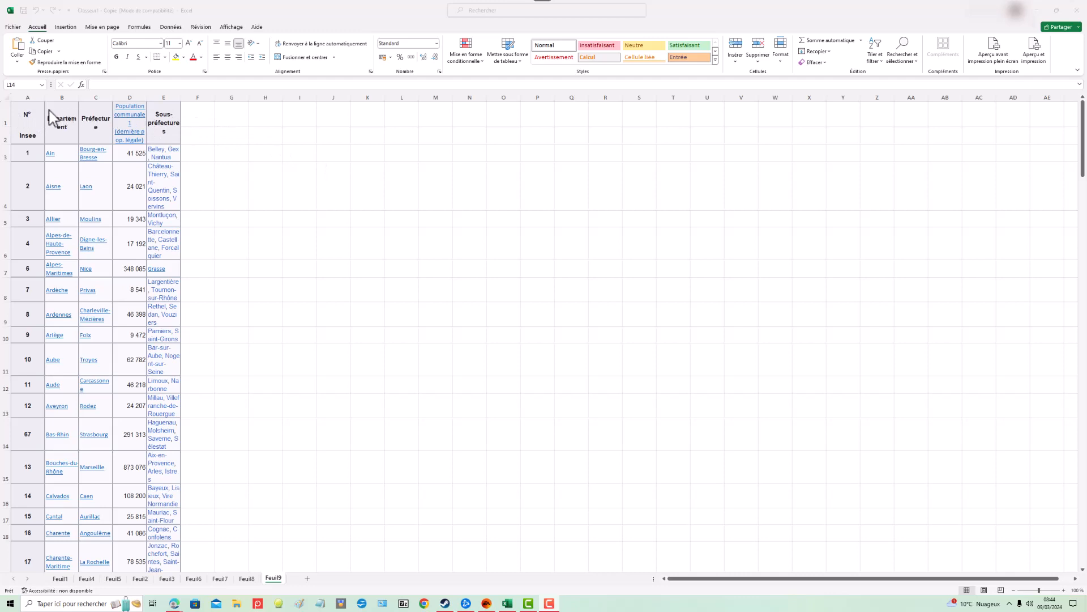
# Step: Freeze the top row of the sheet and scroll down through the departments list
pyautogui.click(17, 117)
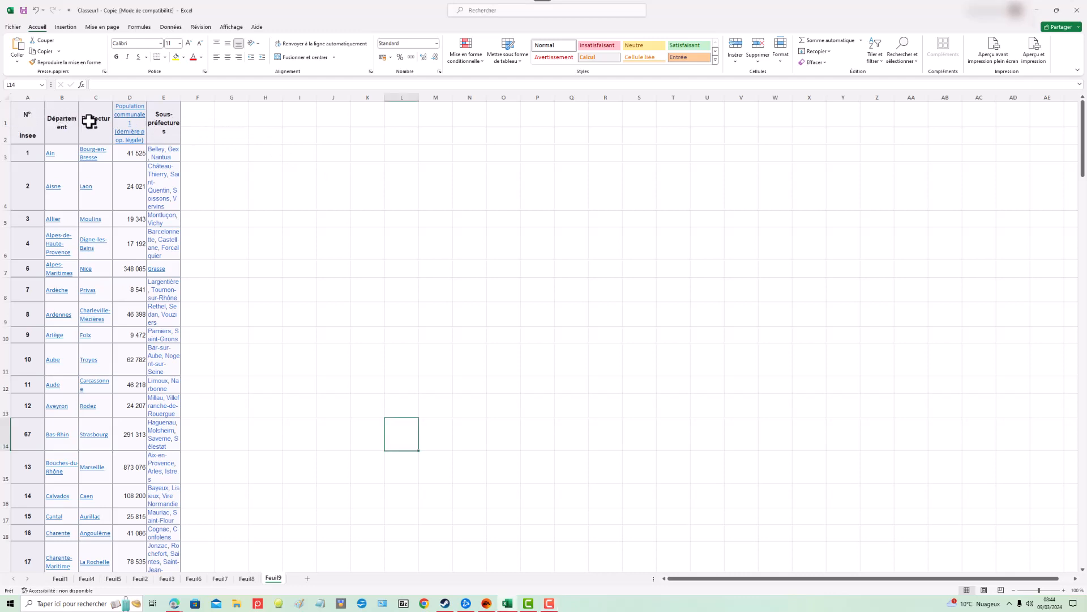
pyautogui.click(190, 136)
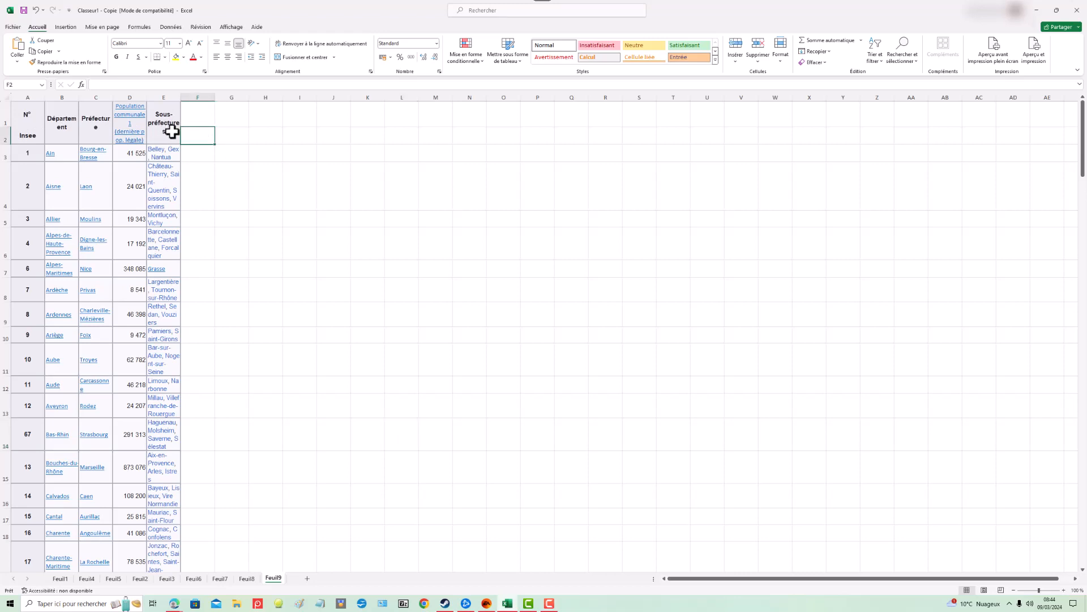
pyautogui.click(161, 133)
pyautogui.moveTo(162, 132); pyautogui.dragTo(15, 136)
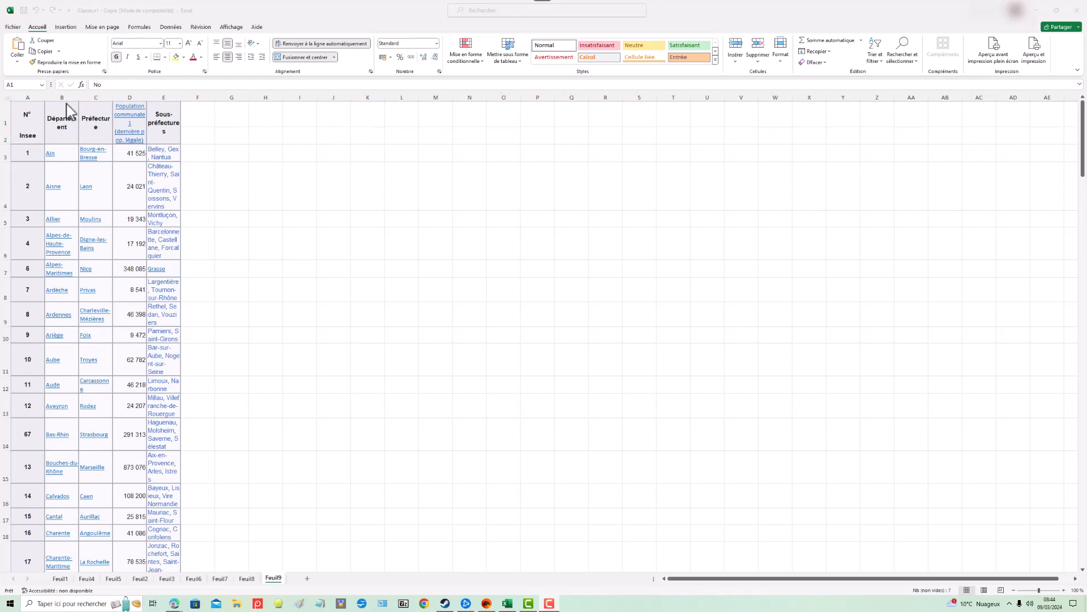
pyautogui.click(16, 108)
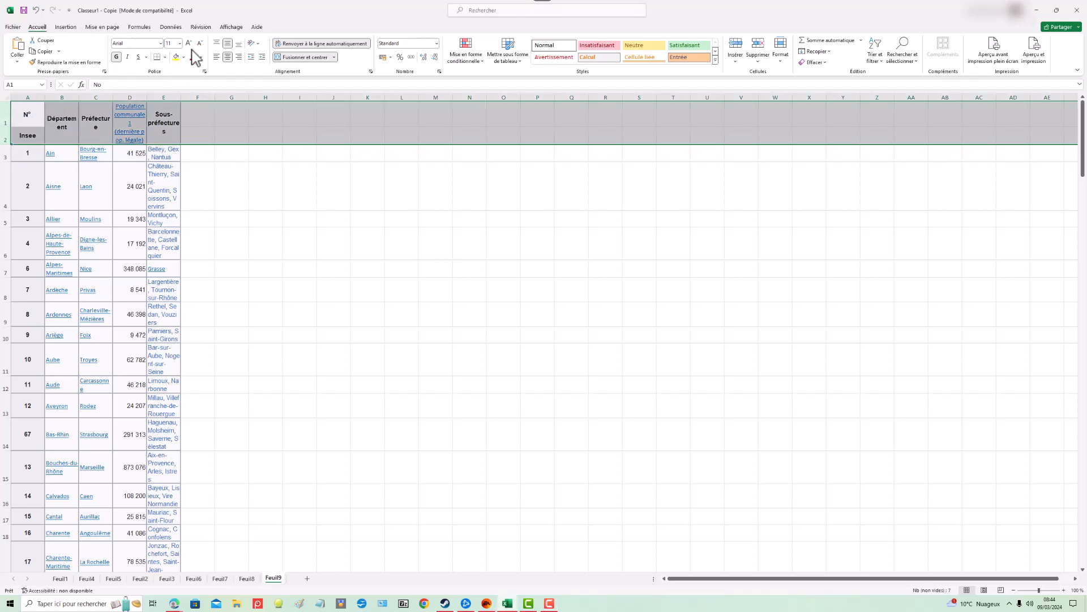
pyautogui.click(231, 27)
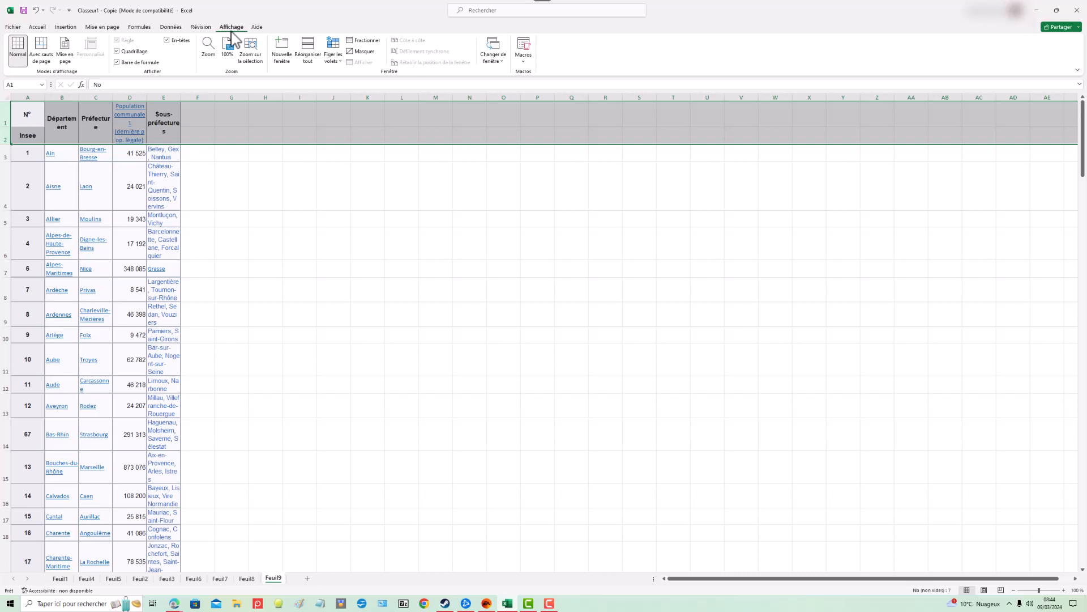
pyautogui.click(341, 61)
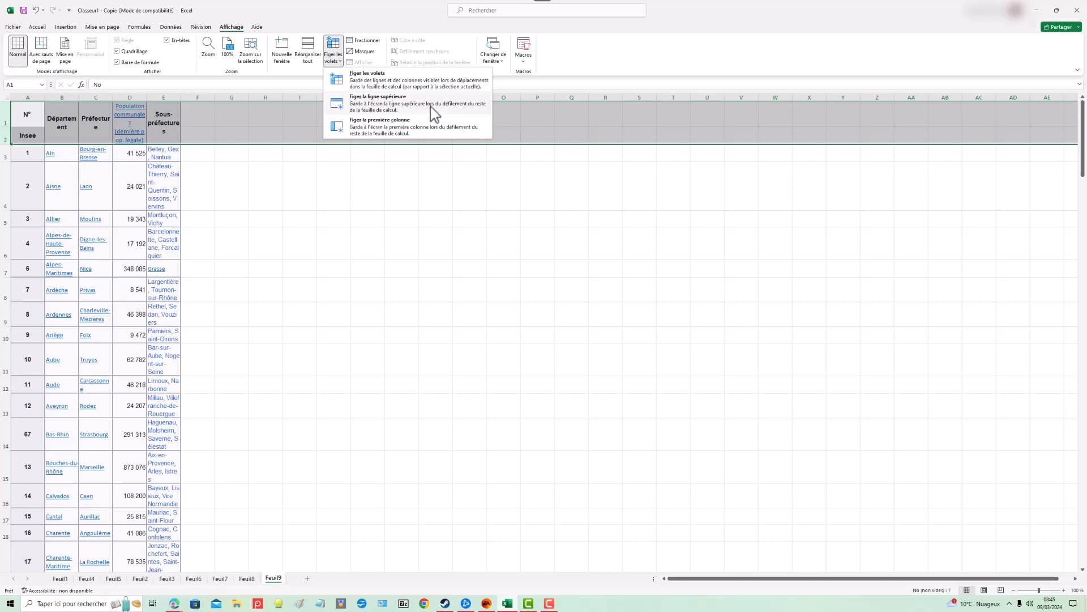
pyautogui.click(434, 111)
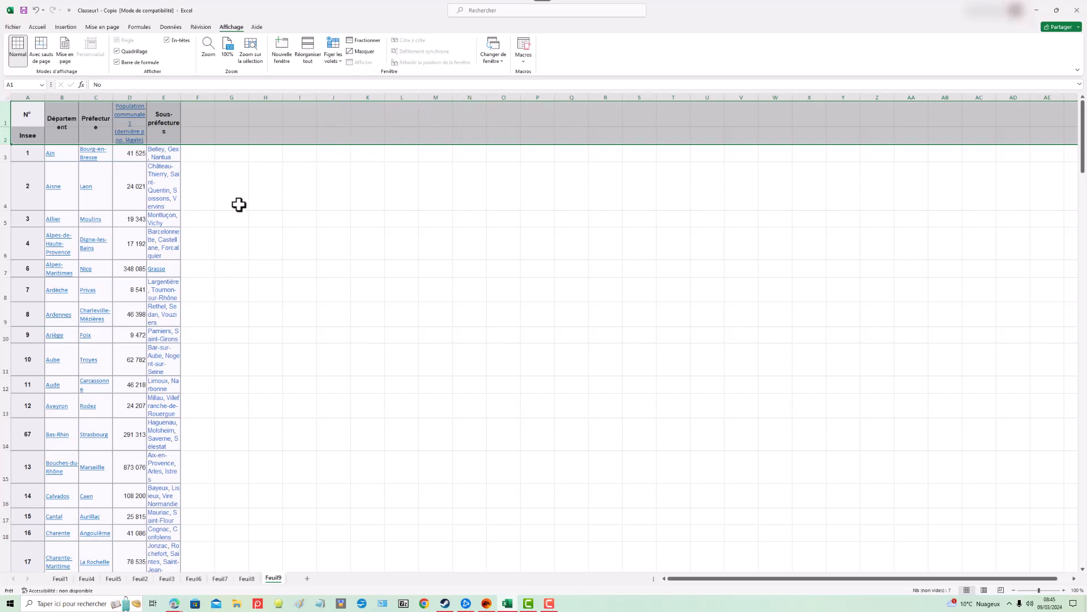
pyautogui.scroll(-4, 240, 202)
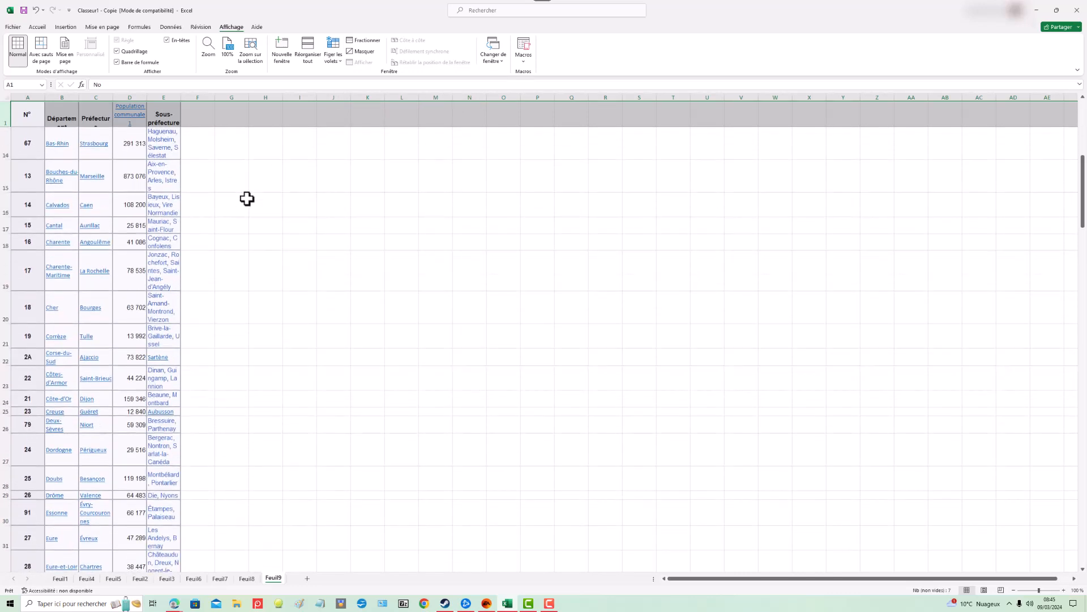
pyautogui.scroll(-6, 247, 198)
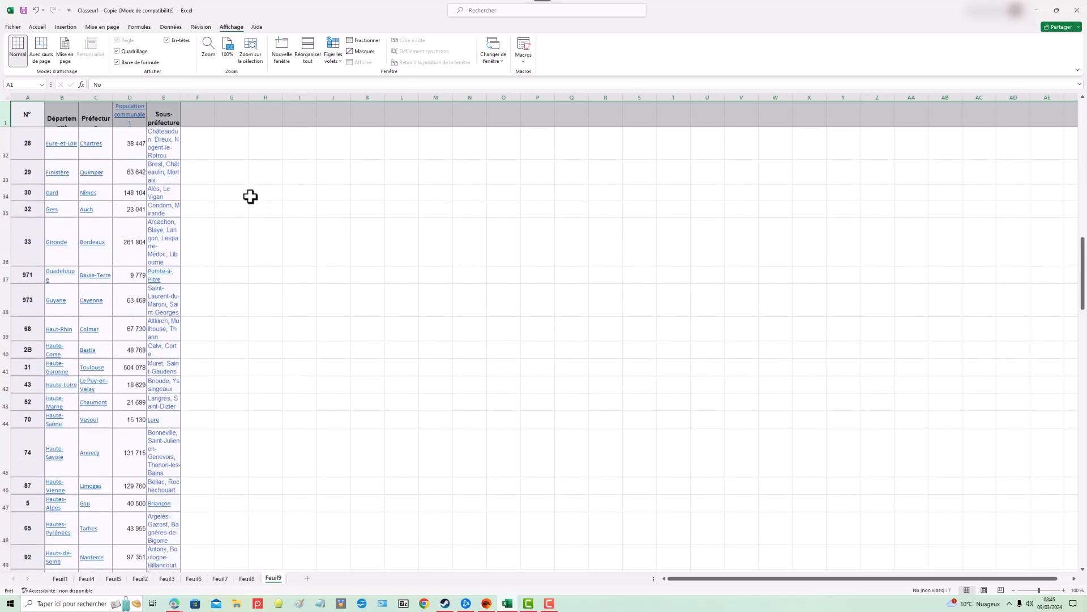
pyautogui.scroll(-4, 250, 197)
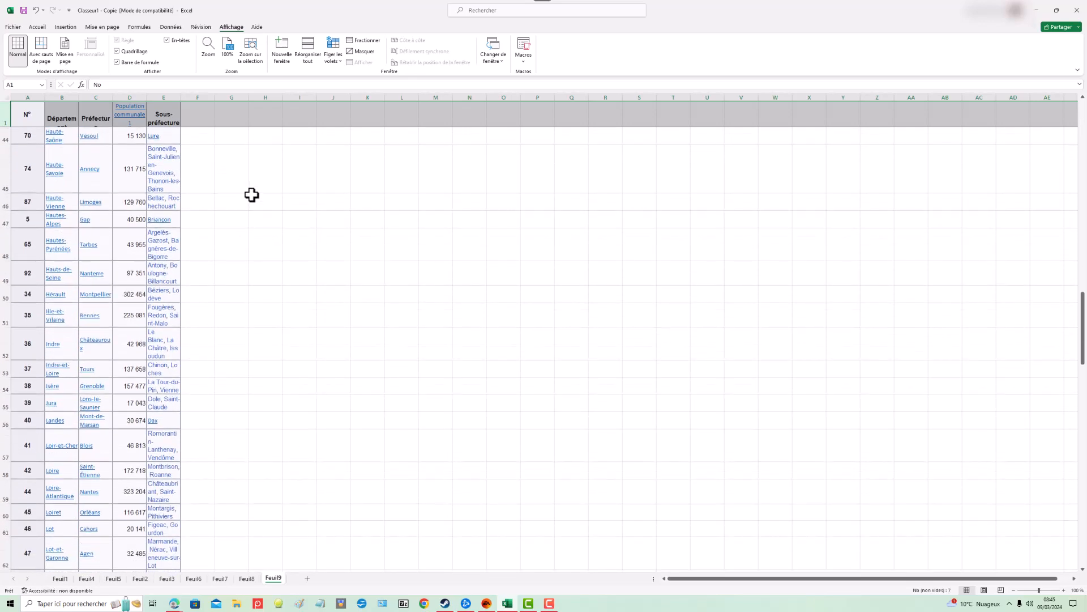
pyautogui.scroll(-6, 253, 193)
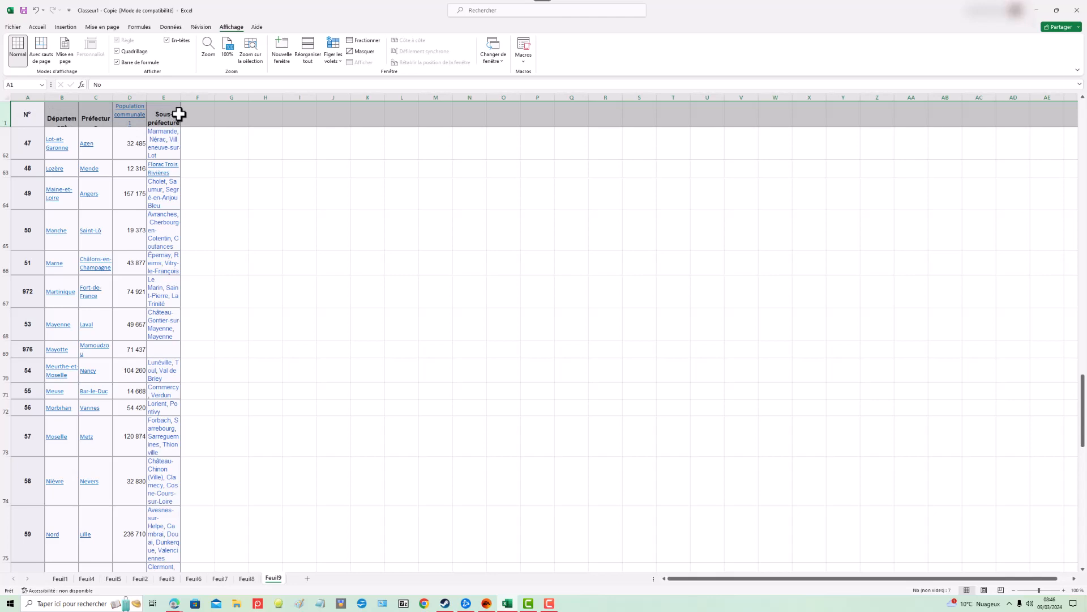
# Step: Unfreeze all panes of the sheet
pyautogui.click(238, 164)
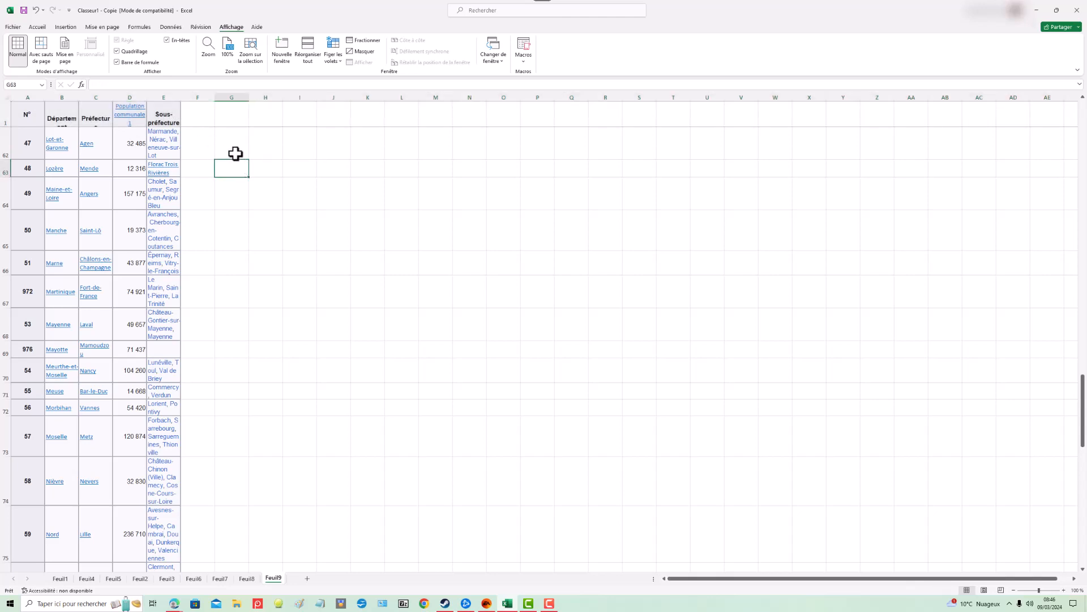
pyautogui.click(36, 94)
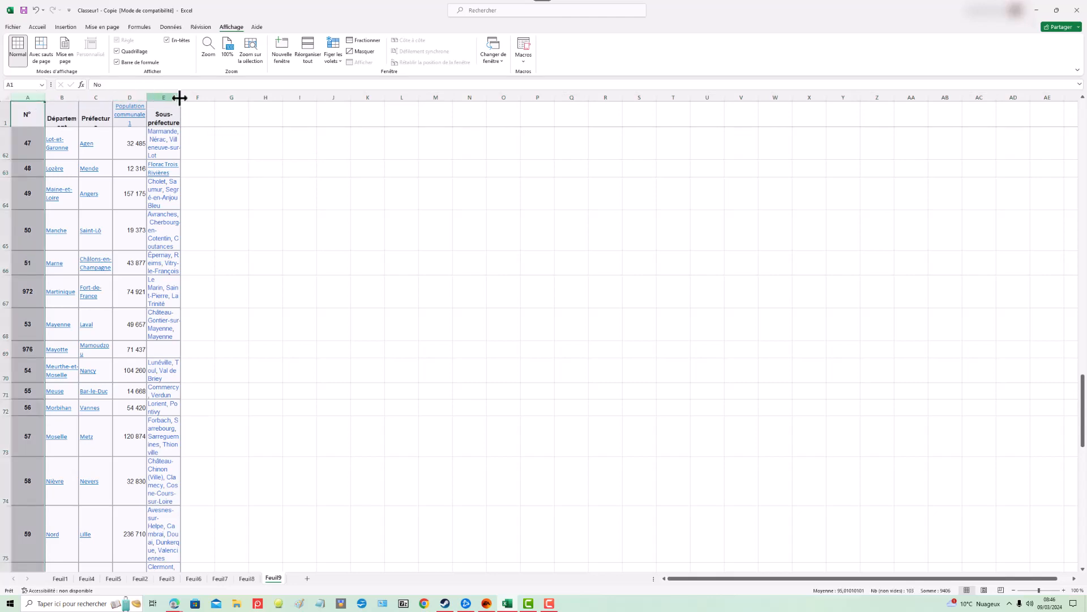
pyautogui.click(341, 62)
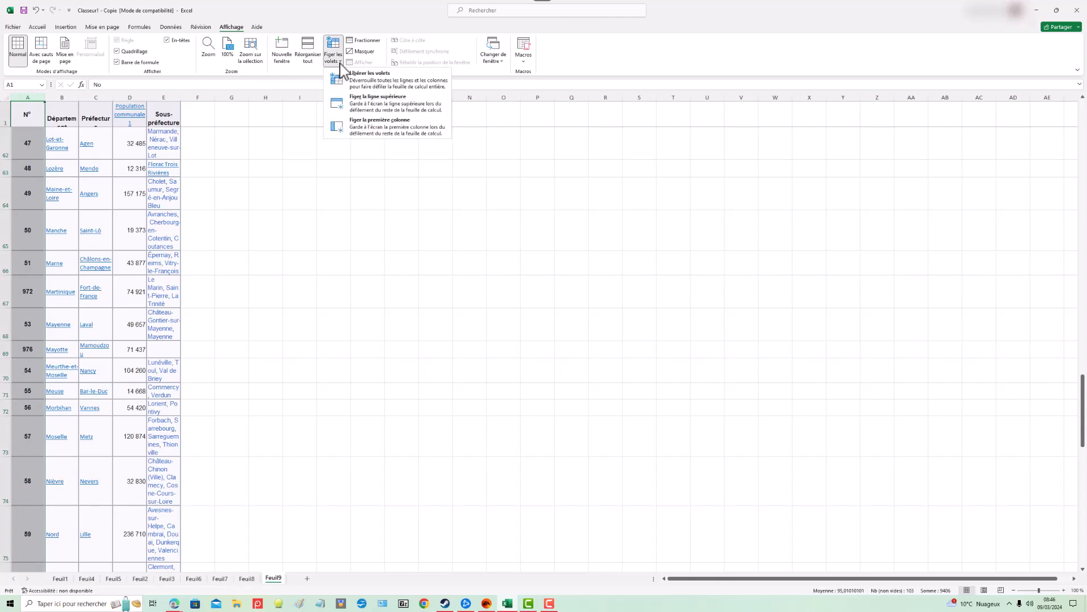
pyautogui.click(360, 87)
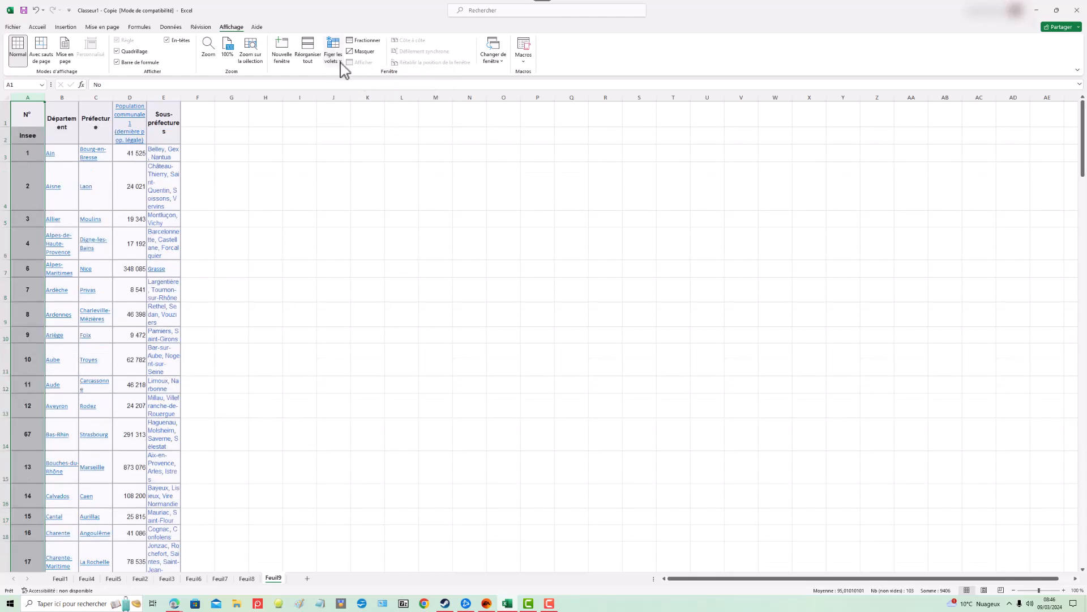
# Step: Freeze the first column of the sheet
pyautogui.click(340, 64)
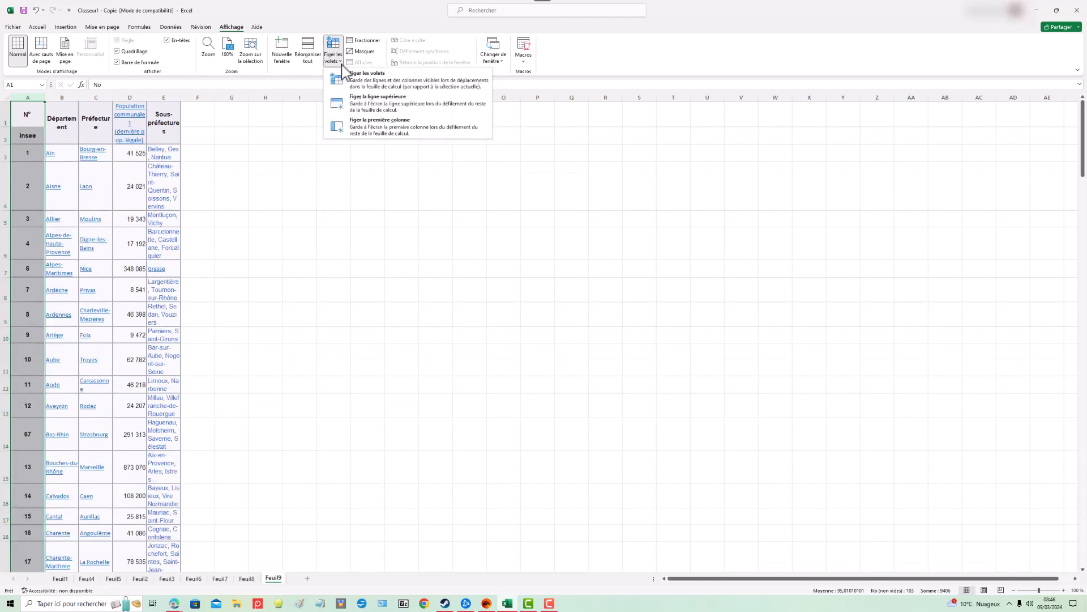
pyautogui.click(366, 132)
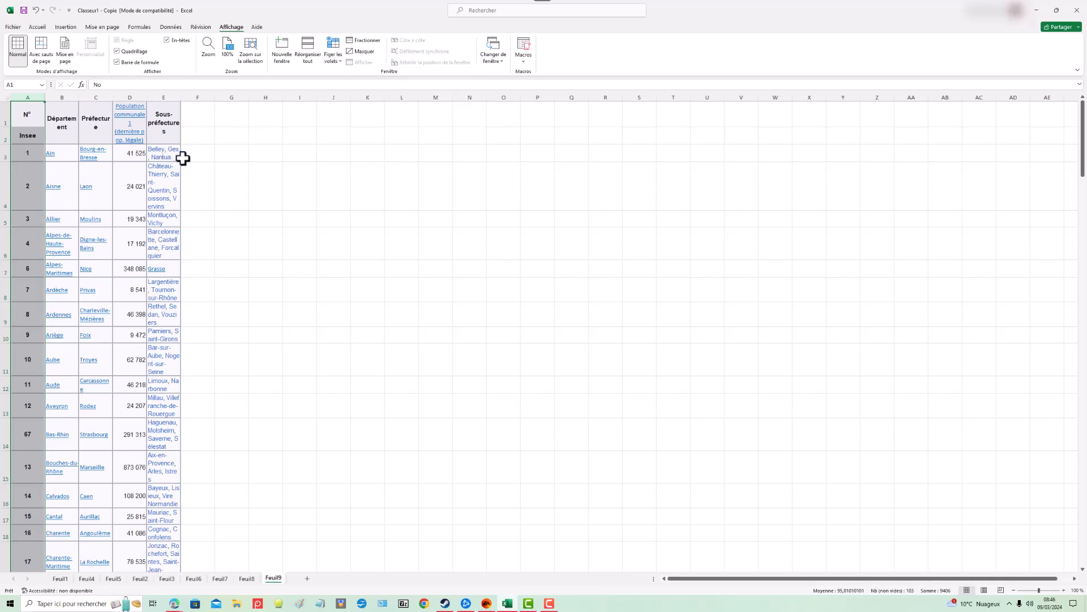
pyautogui.press('Right')
pyautogui.press('Right')
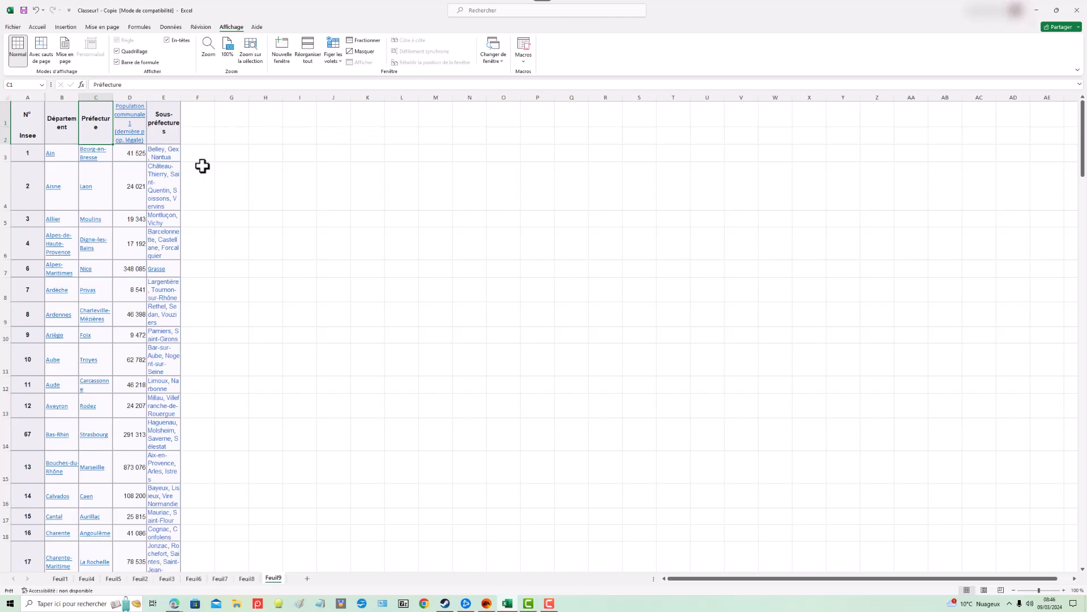
pyautogui.press('Left')
pyautogui.press('Left')
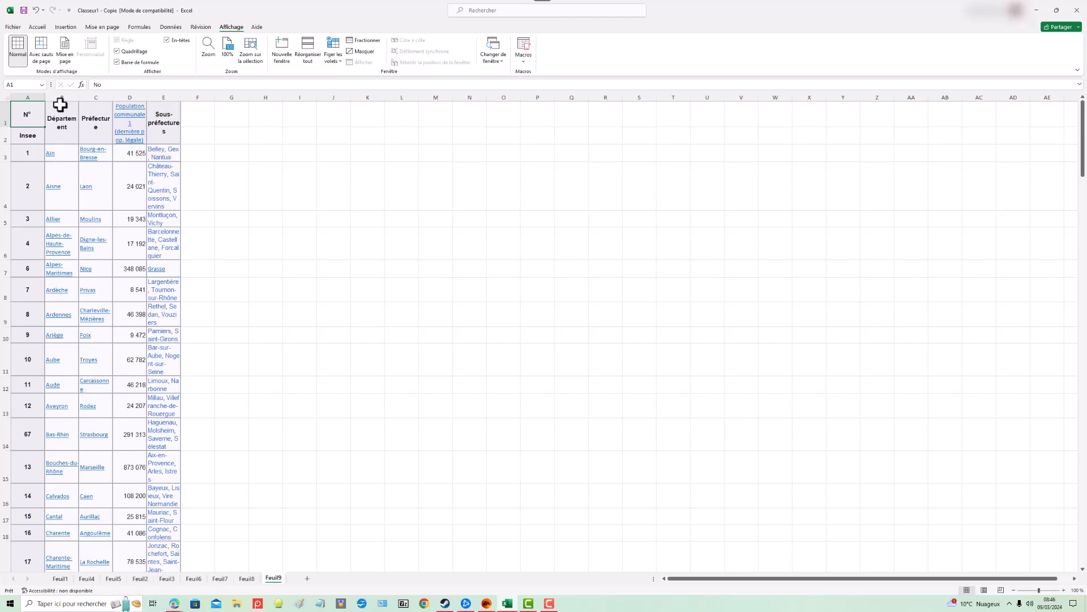
# Step: Select the table's columns and paste copies of the table starting at columns F and K
pyautogui.moveTo(60, 105); pyautogui.dragTo(170, 533)
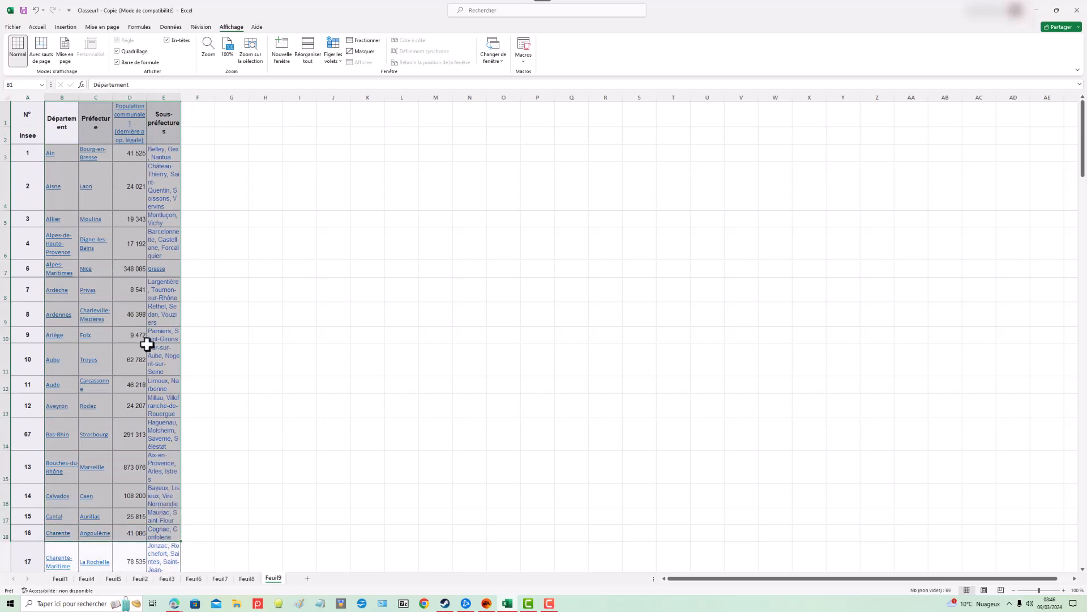
pyautogui.moveTo(59, 96); pyautogui.dragTo(158, 106)
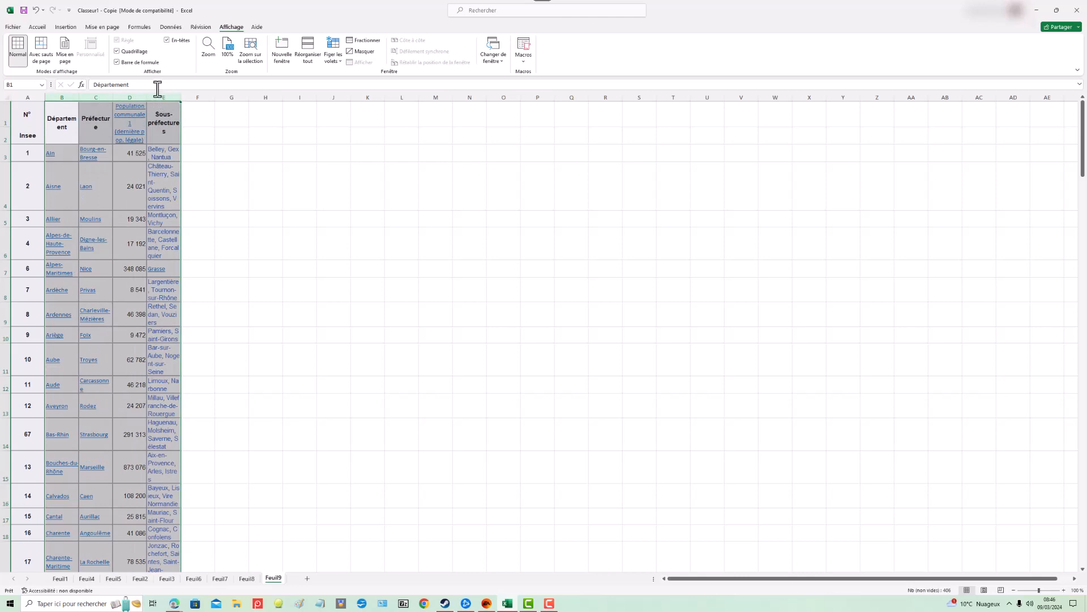
pyautogui.click(197, 111)
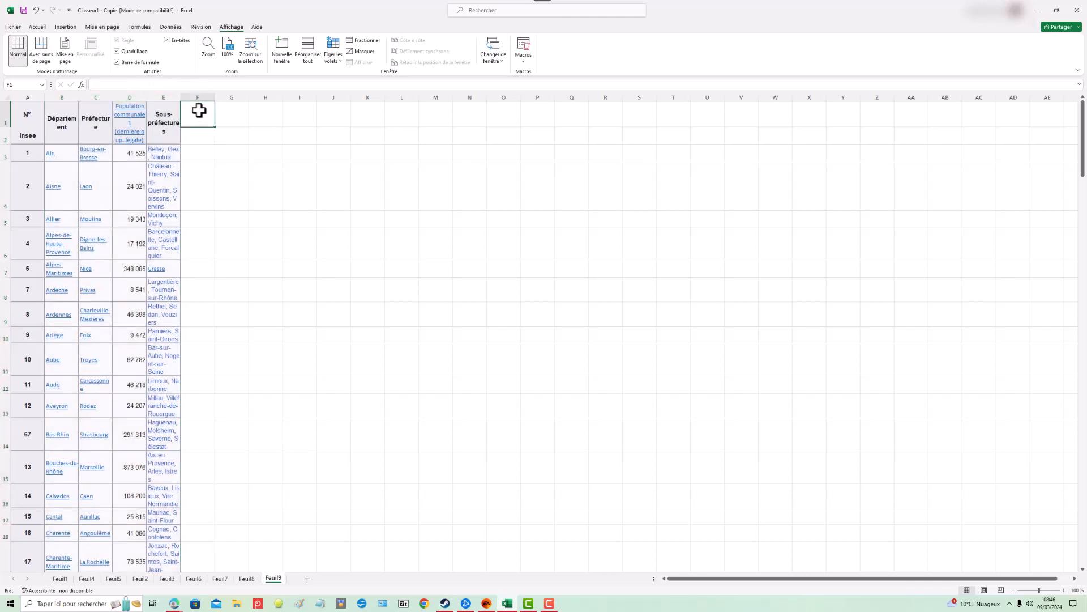
pyautogui.hotkey('ctrl', 'v')
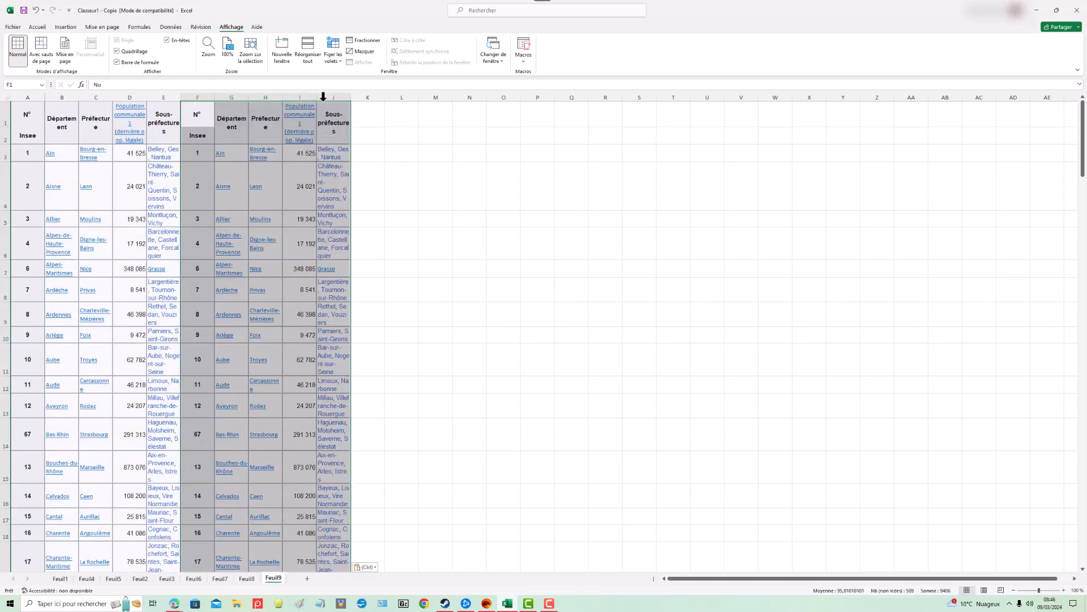
pyautogui.click(365, 111)
pyautogui.hotkey('ctrl', 'v')
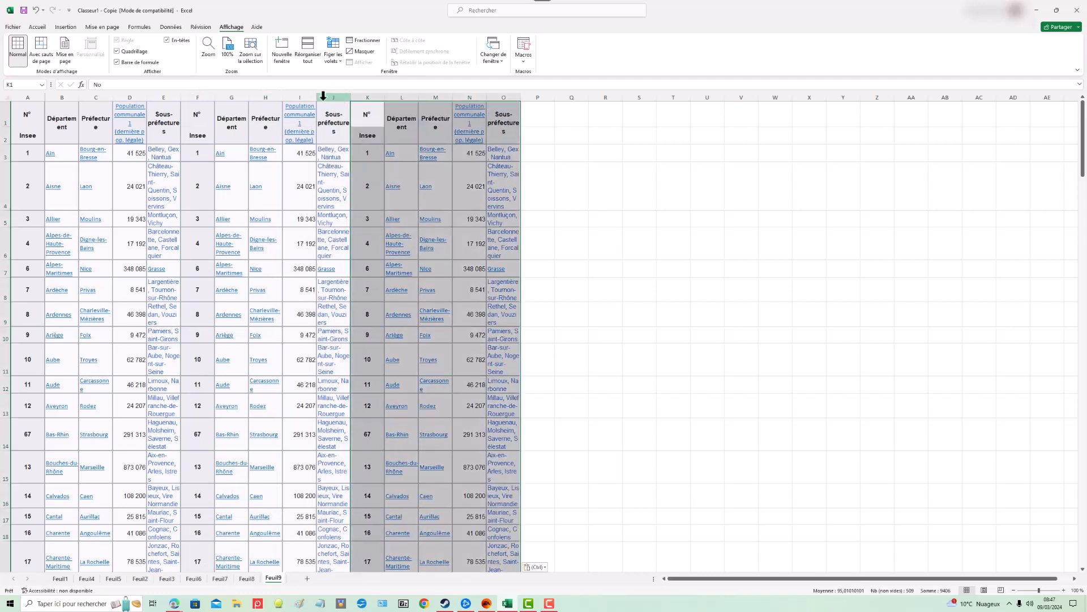
# Step: Paste more copies of the table starting at columns P, U, Z and AE
pyautogui.click(545, 111)
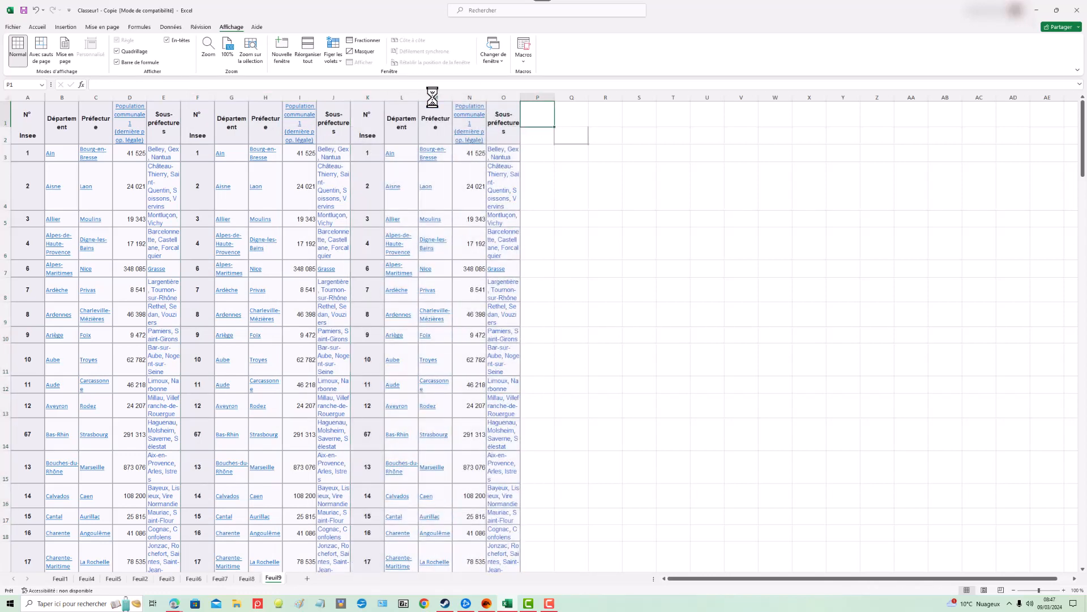
pyautogui.hotkey('ctrl', 'v')
pyautogui.click(709, 118)
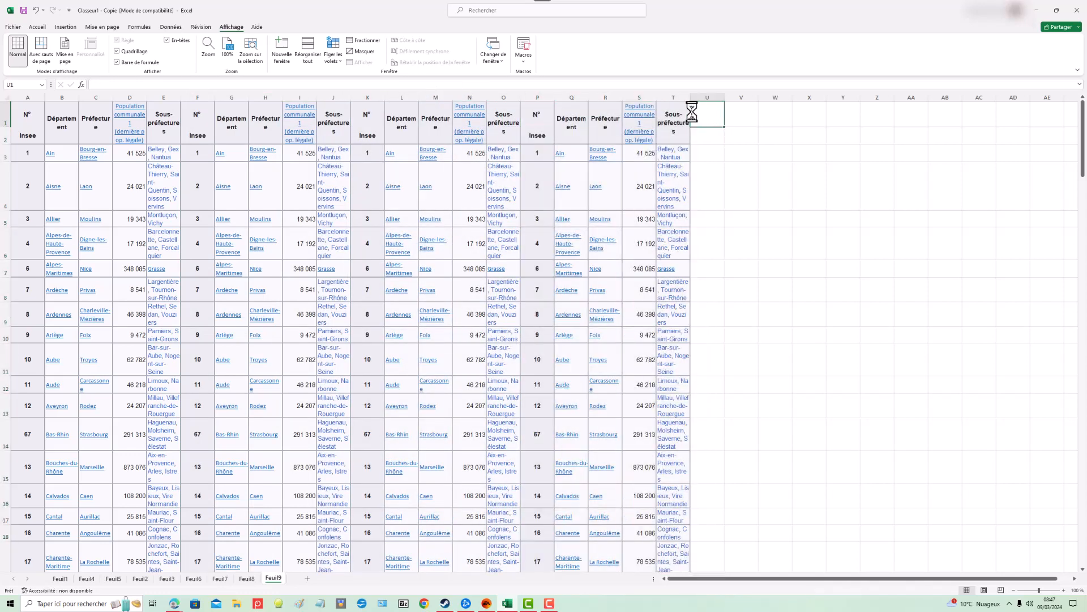
pyautogui.hotkey('ctrl', 'v')
pyautogui.click(881, 116)
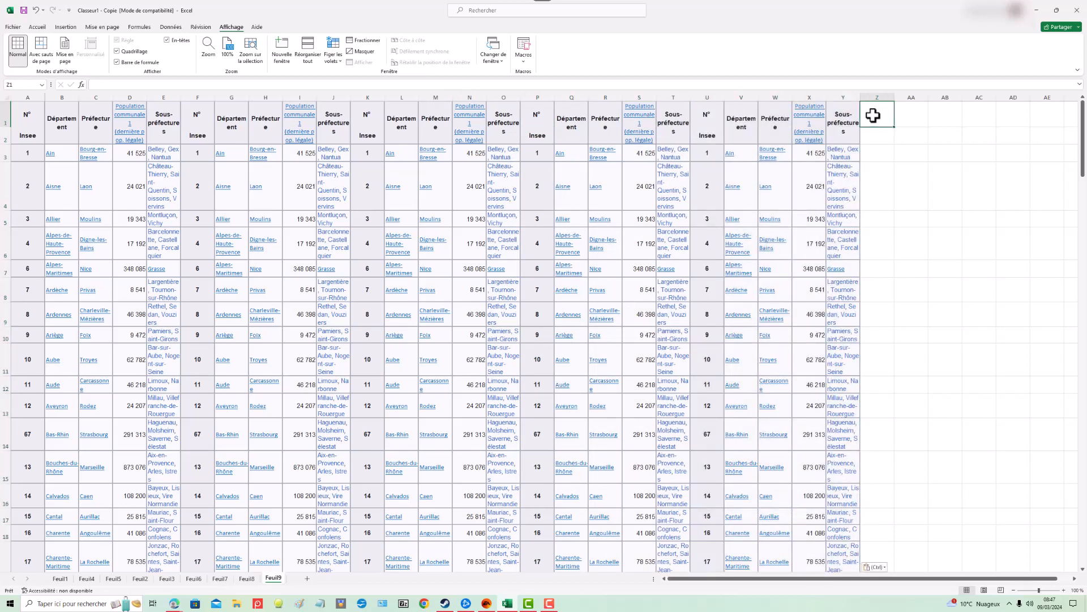
pyautogui.hotkey('ctrl', 'v')
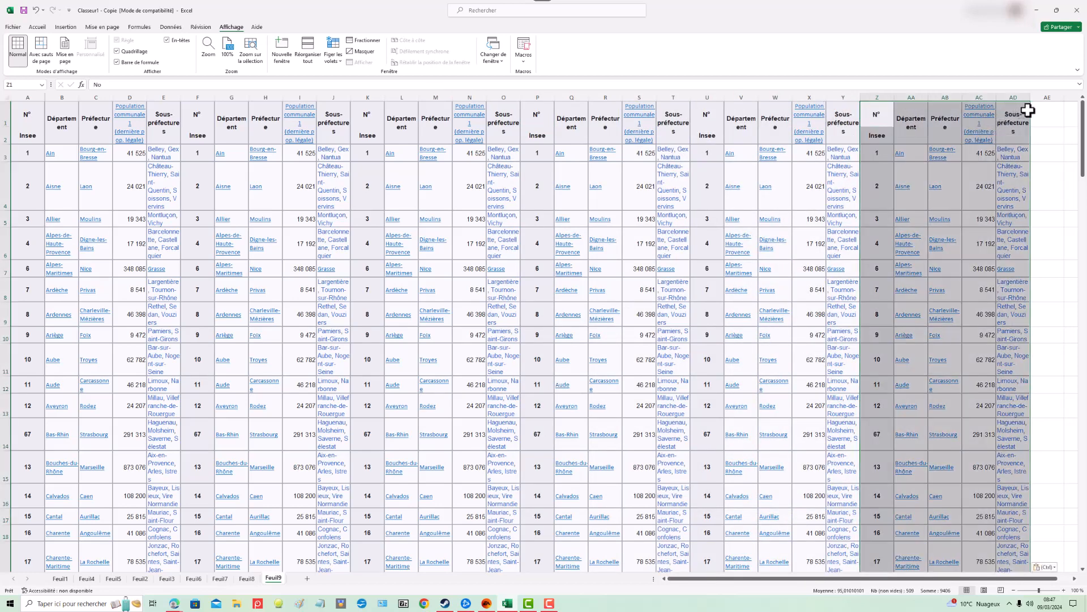
pyautogui.click(1049, 115)
pyautogui.hotkey('ctrl', 'v')
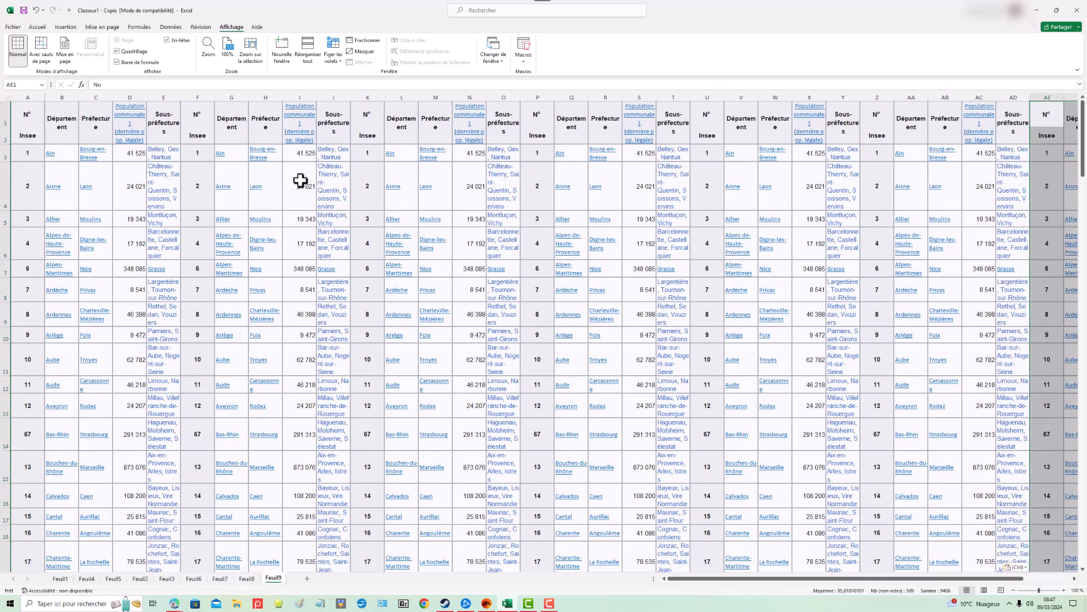
# Step: Move along row 2 across the copied tables to examine the frozen first column
pyautogui.click(38, 138)
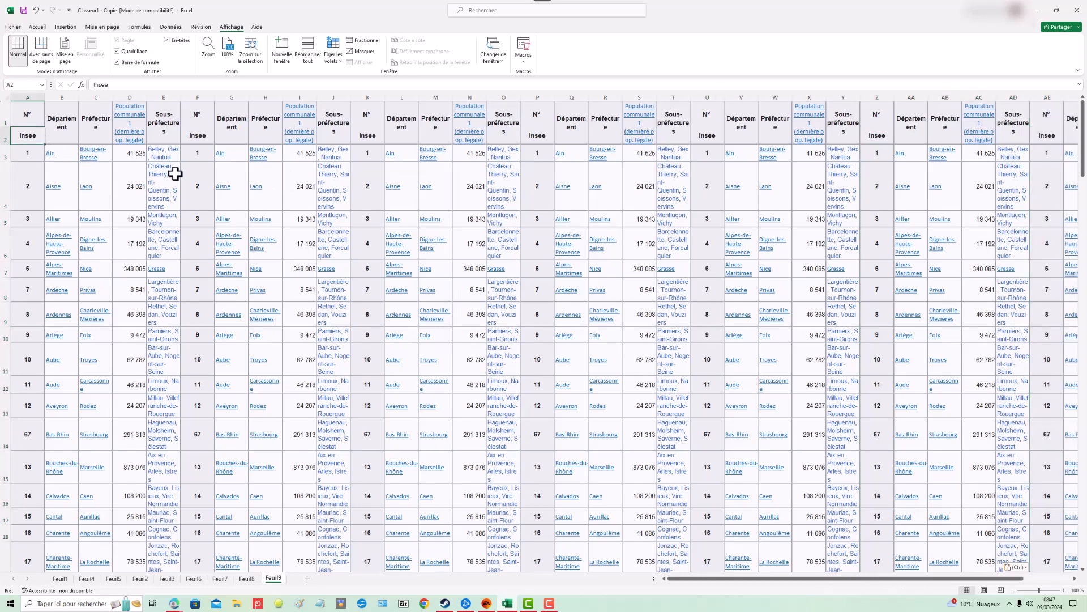
pyautogui.press('Right')
pyautogui.press('Right')
pyautogui.press('Right')
pyautogui.press('Right')
pyautogui.press('Right')
pyautogui.press('Right')
pyautogui.press('Right')
pyautogui.press('Right')
pyautogui.press('Right')
pyautogui.press('Right')
pyautogui.press('Right')
pyautogui.press('Right')
pyautogui.press('Right')
pyautogui.press('Right')
pyautogui.press('Right')
pyautogui.press('Right')
pyautogui.press('Right')
pyautogui.press('Right')
pyautogui.press('Right')
pyautogui.press('Right')
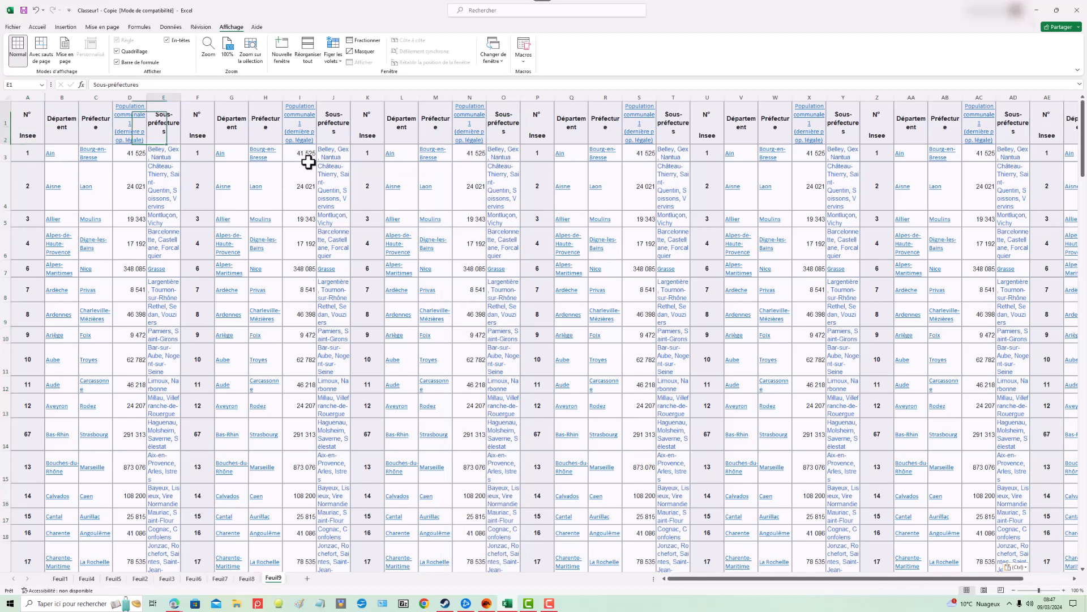
pyautogui.press('Right')
pyautogui.press('Right')
pyautogui.press('Right')
pyautogui.press('Right')
pyautogui.press('Right')
pyautogui.press('Right')
pyautogui.press('Right')
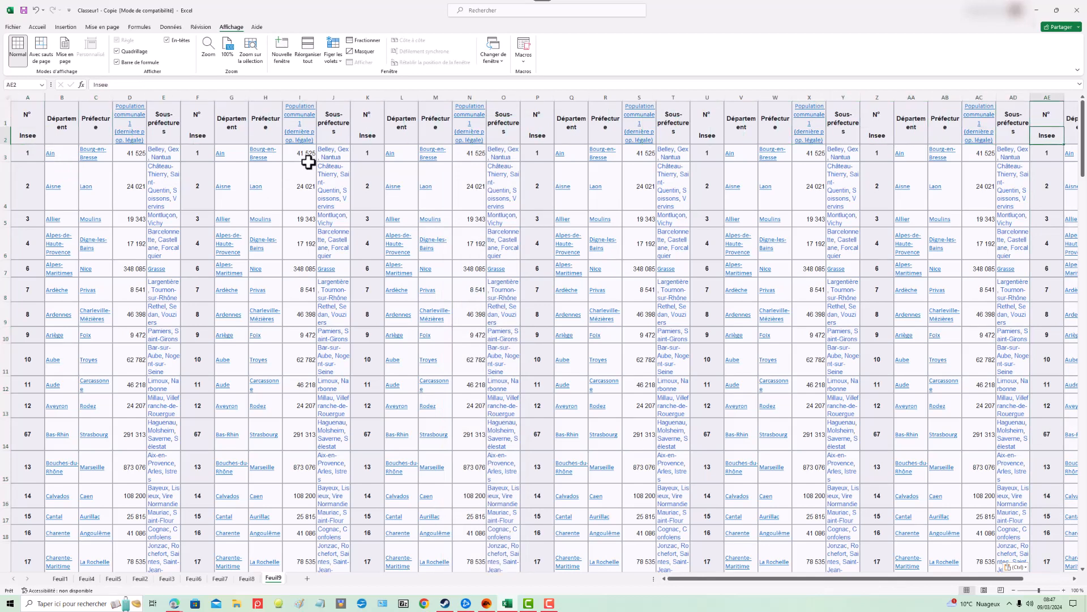
pyautogui.press('Right')
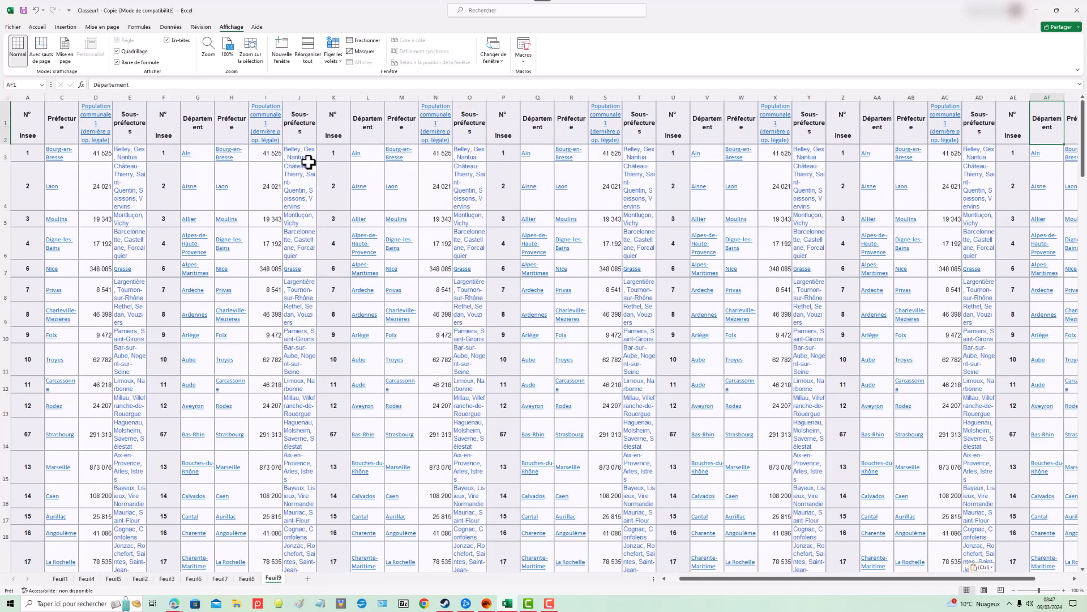
pyautogui.press('Right')
pyautogui.press('Right')
pyautogui.press('Right')
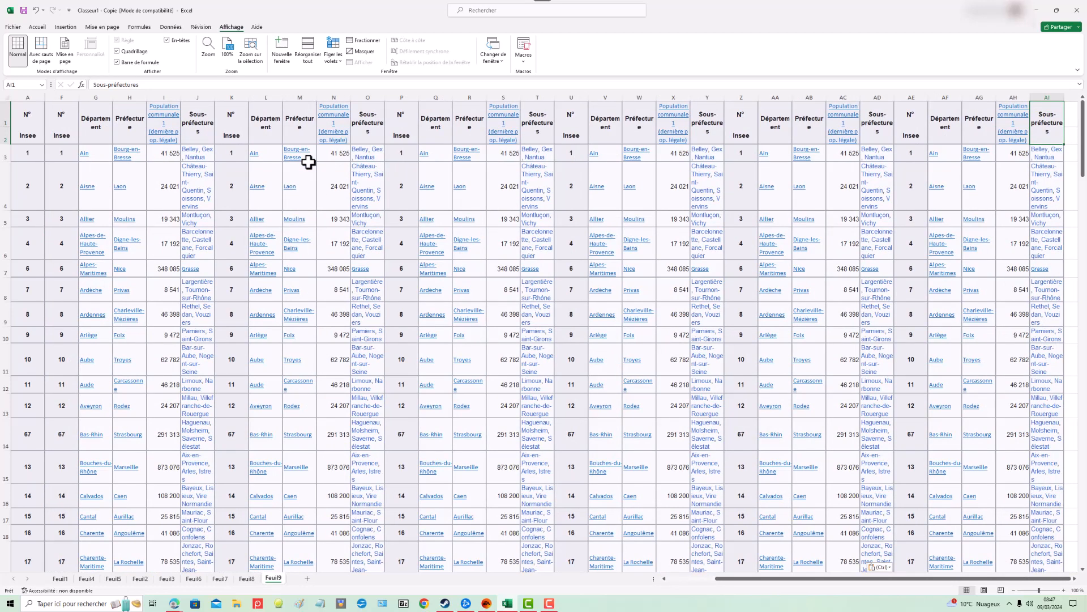
pyautogui.press('Right')
pyautogui.press('Right')
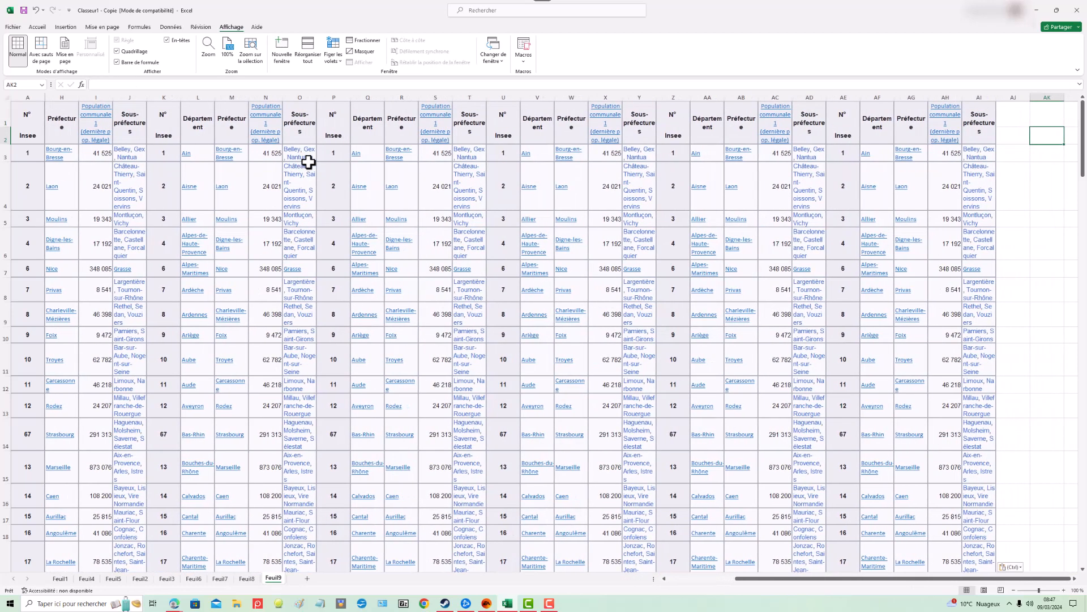
# Step: Scroll right and back left across the copied tables to check that the first column stays frozen
pyautogui.press('Right')
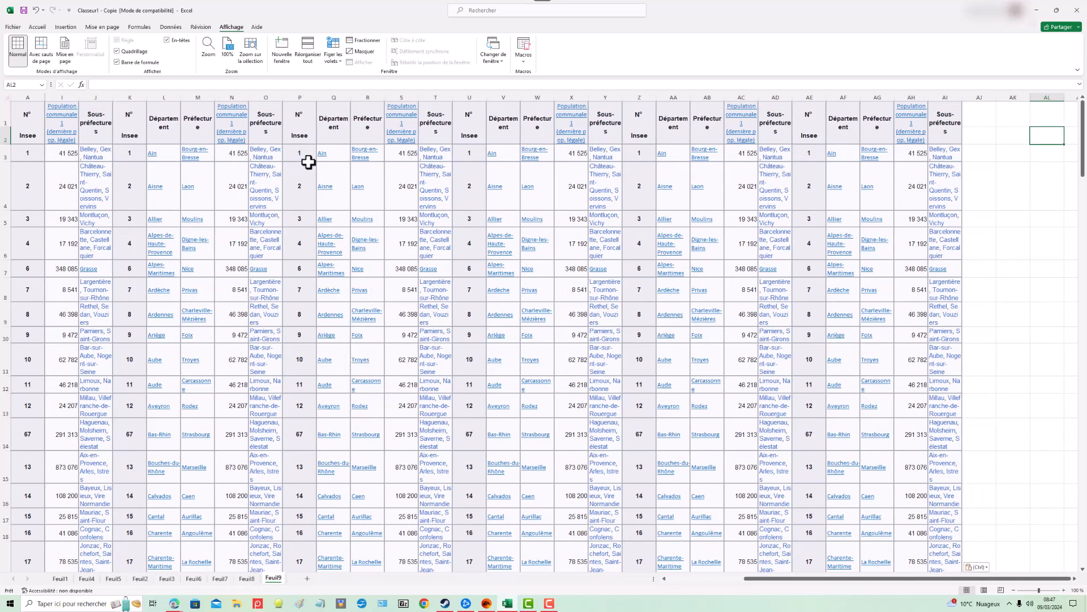
pyautogui.press('Right')
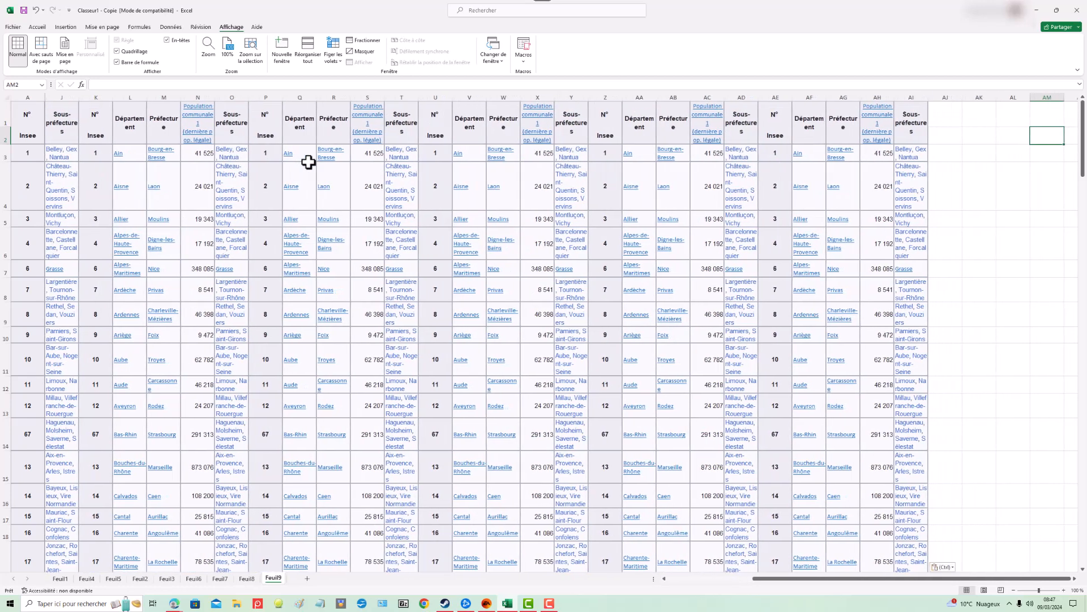
pyautogui.press('Right')
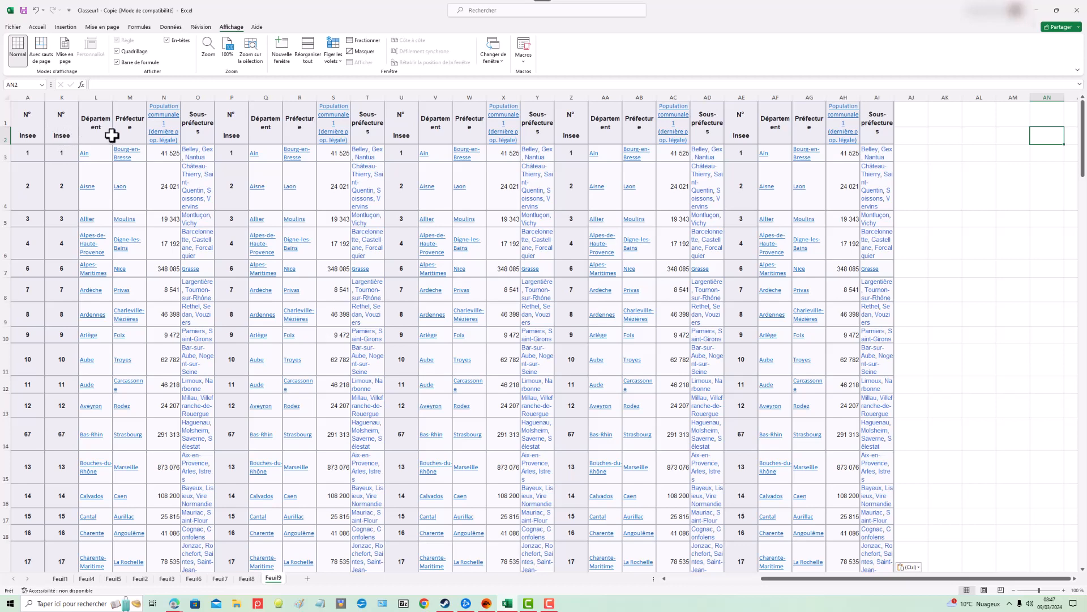
pyautogui.press('Left')
pyautogui.press('Left')
pyautogui.press('Left')
pyautogui.press('Left')
pyautogui.press('Left')
pyautogui.press('Left')
pyautogui.press('Left')
pyautogui.press('Left')
pyautogui.press('Left')
pyautogui.press('Left')
pyautogui.press('Left')
pyautogui.press('Left')
pyautogui.press('Left')
pyautogui.press('Left')
pyautogui.press('Left')
pyautogui.press('Left')
pyautogui.press('Left')
pyautogui.press('Left')
pyautogui.press('Left')
pyautogui.press('Left')
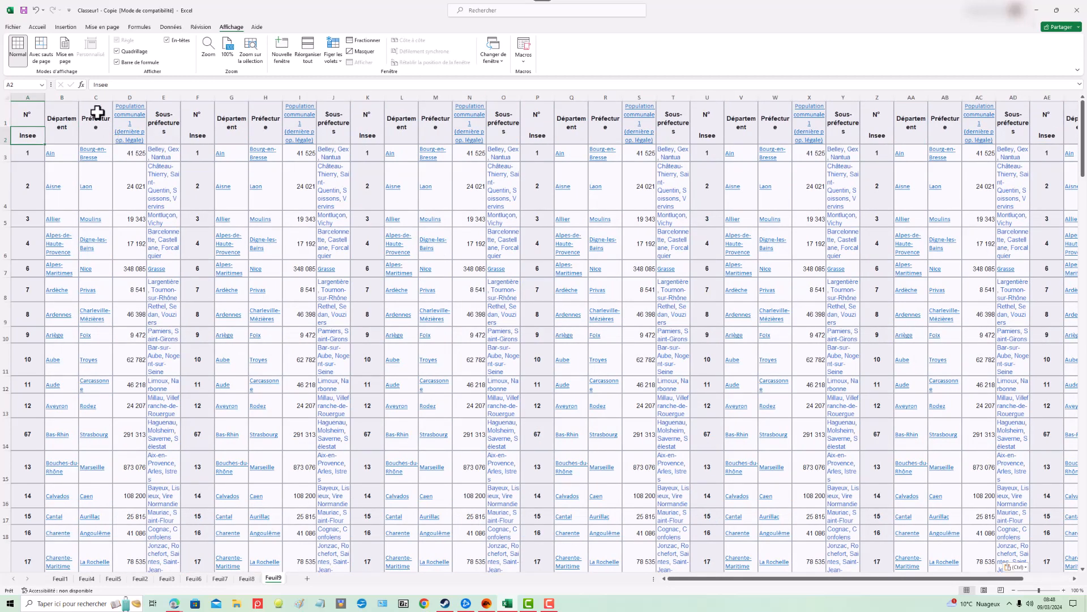
# Step: Select cell B3, unfreeze the panes, and freeze panes at B3 to lock the two header rows and column A
pyautogui.click(67, 151)
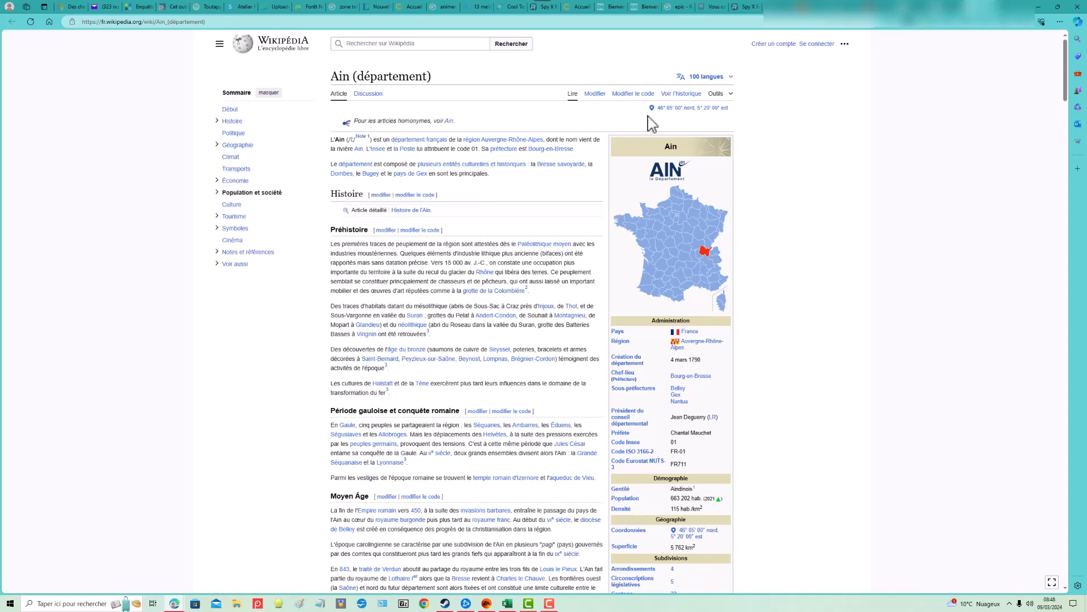
pyautogui.click(508, 604)
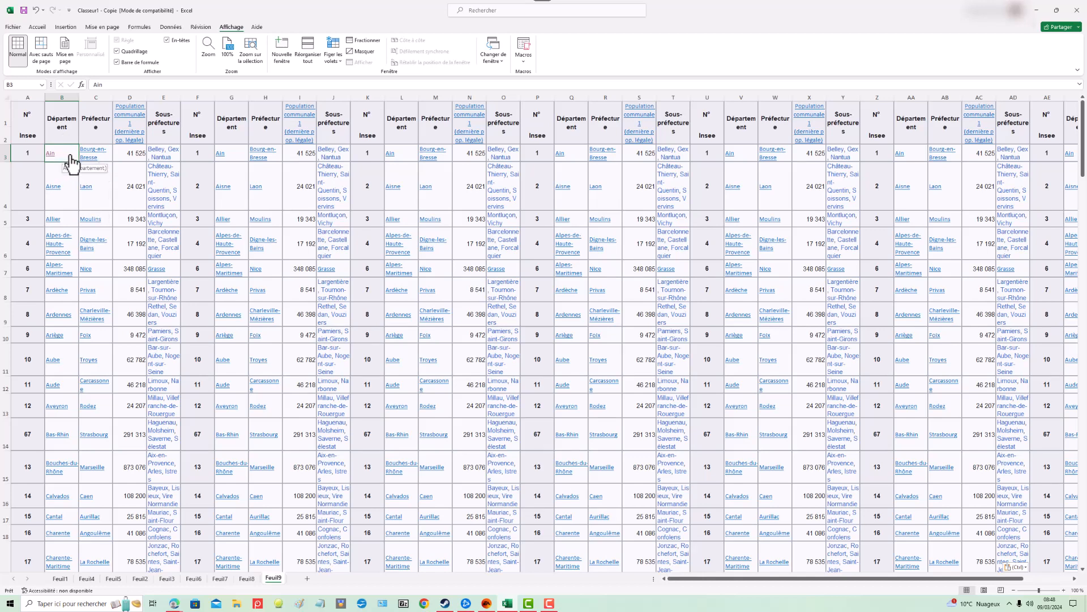
pyautogui.click(342, 64)
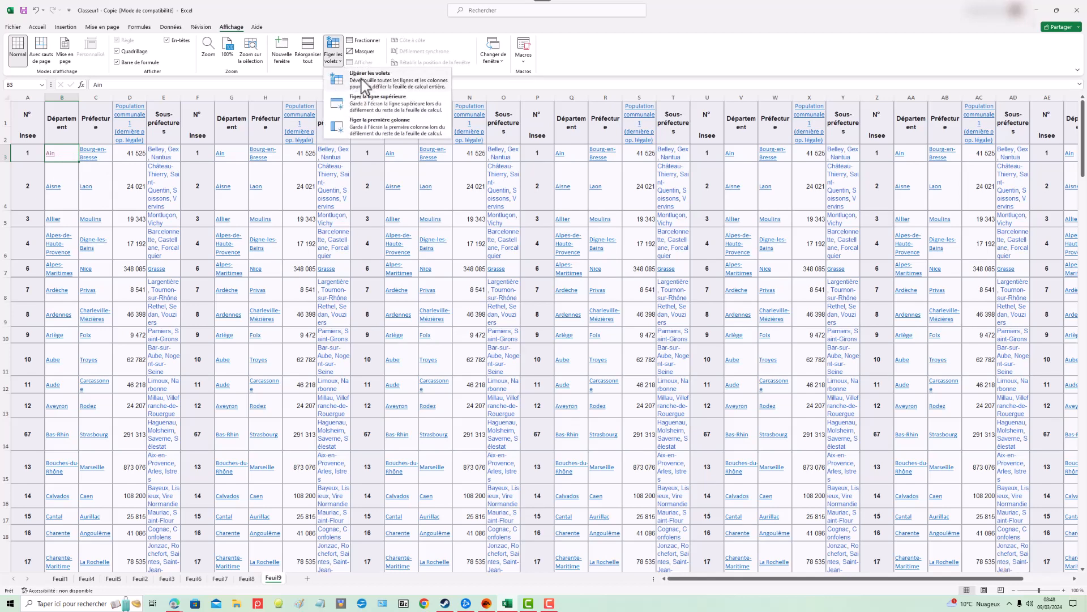
pyautogui.click(361, 80)
pyautogui.click(342, 59)
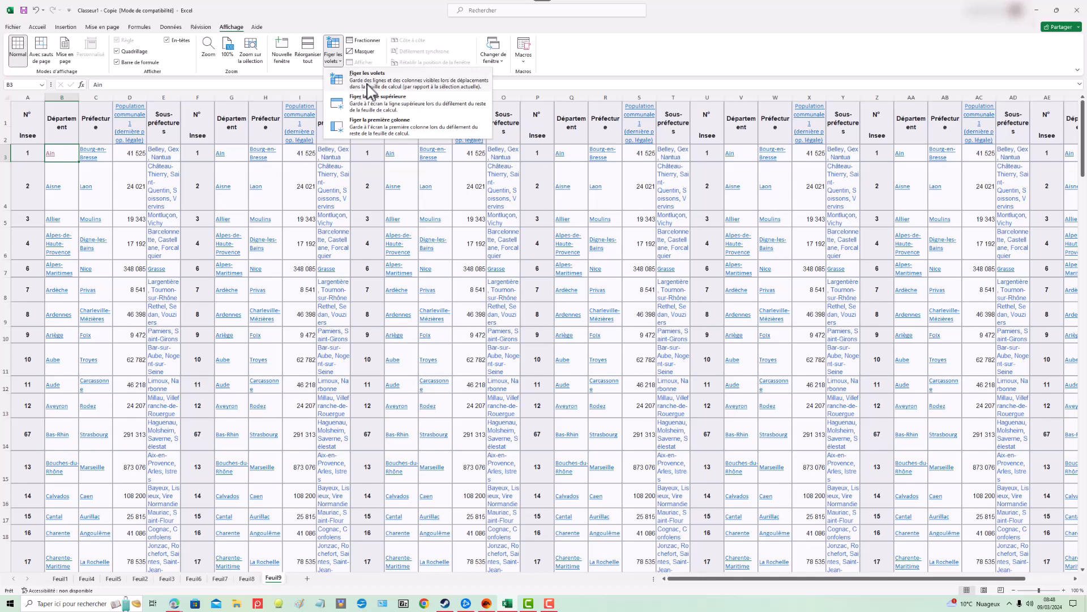
pyautogui.click(425, 84)
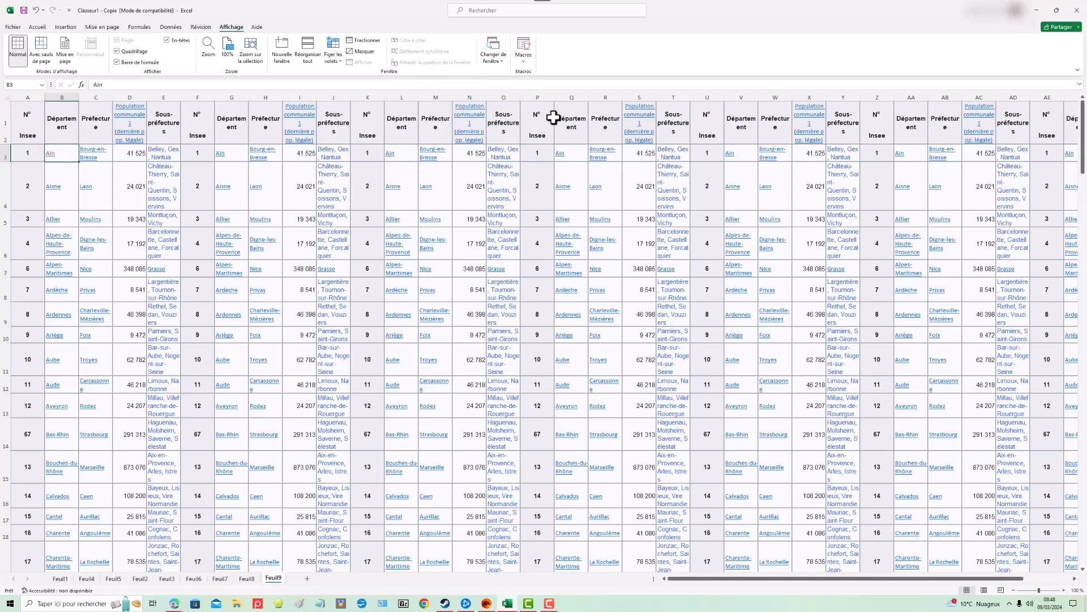
# Step: Move right and back along row 3 to examine the frozen first column
pyautogui.press('Right')
pyautogui.press('Right')
pyautogui.press('Right')
pyautogui.press('Right')
pyautogui.press('Right')
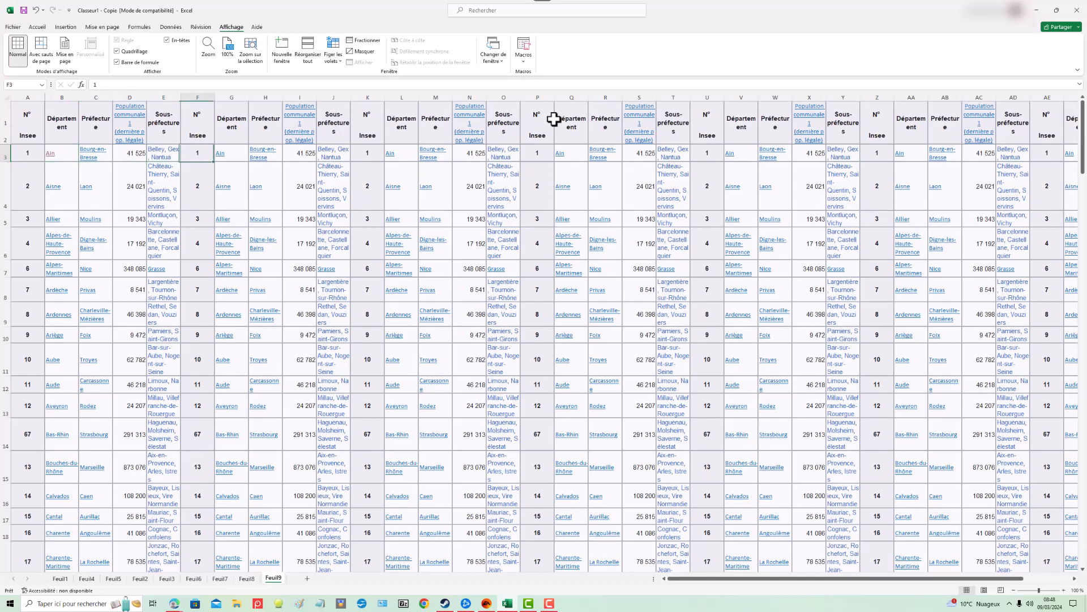
pyautogui.press('Right')
pyautogui.press('Right')
pyautogui.press('Right')
pyautogui.press('Right')
pyautogui.press('Right')
pyautogui.press('Right')
pyautogui.press('Right')
pyautogui.press('Right')
pyautogui.press('Right')
pyautogui.press('Right')
pyautogui.press('Right')
pyautogui.press('Right')
pyautogui.press('Right')
pyautogui.press('Right')
pyautogui.press('Right')
pyautogui.press('Right')
pyautogui.press('Right')
pyautogui.press('Right')
pyautogui.press('Right')
pyautogui.press('Right')
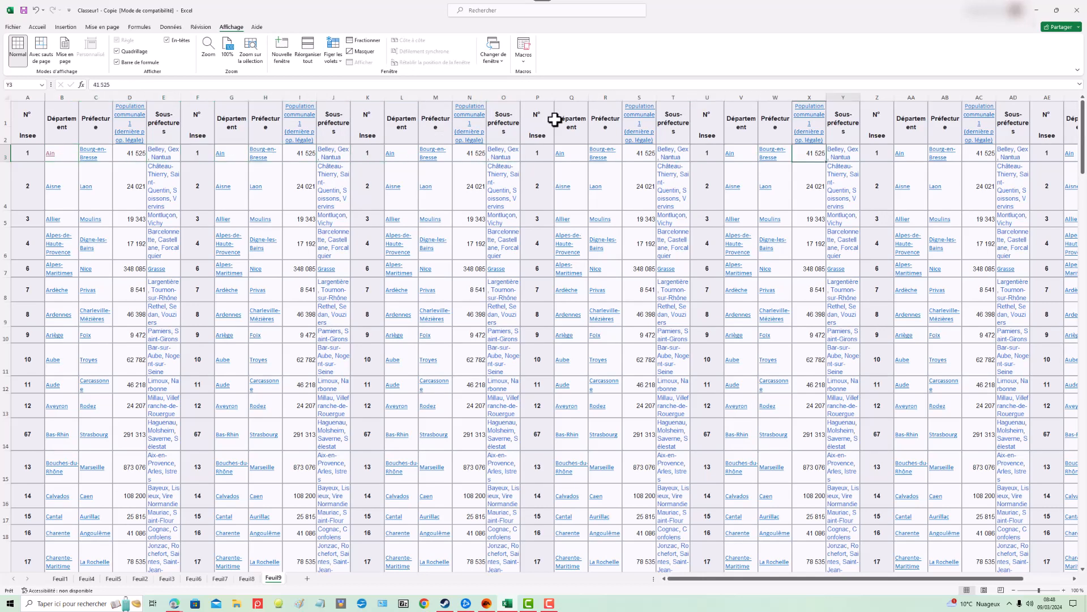
pyautogui.press('Right')
pyautogui.press('Right')
pyautogui.press('Right')
pyautogui.press('Right')
pyautogui.press('Right')
pyautogui.press('Right')
pyautogui.press('Right')
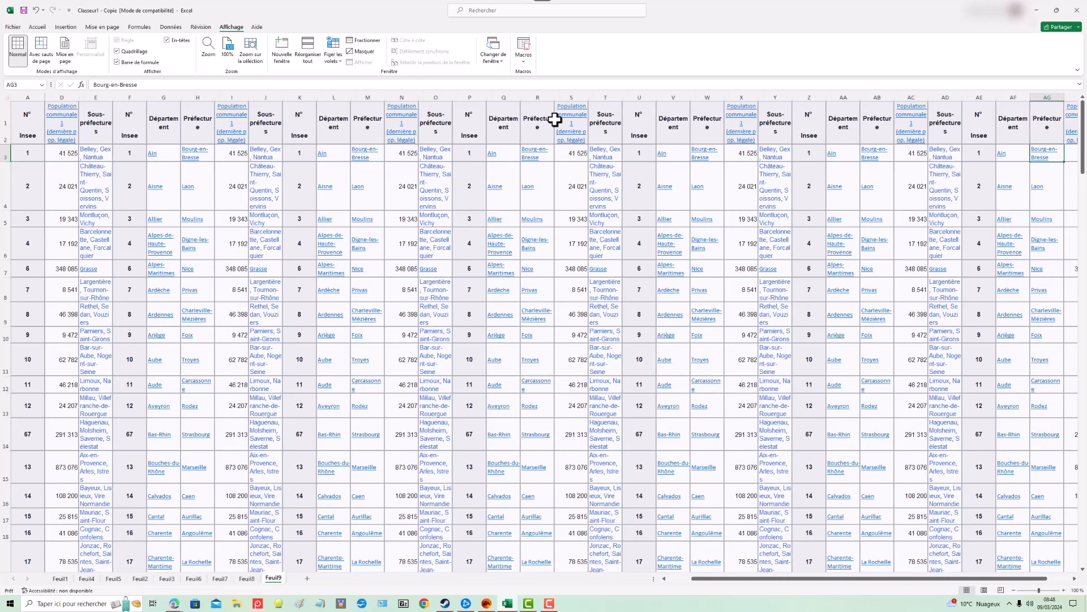
pyautogui.press('Right')
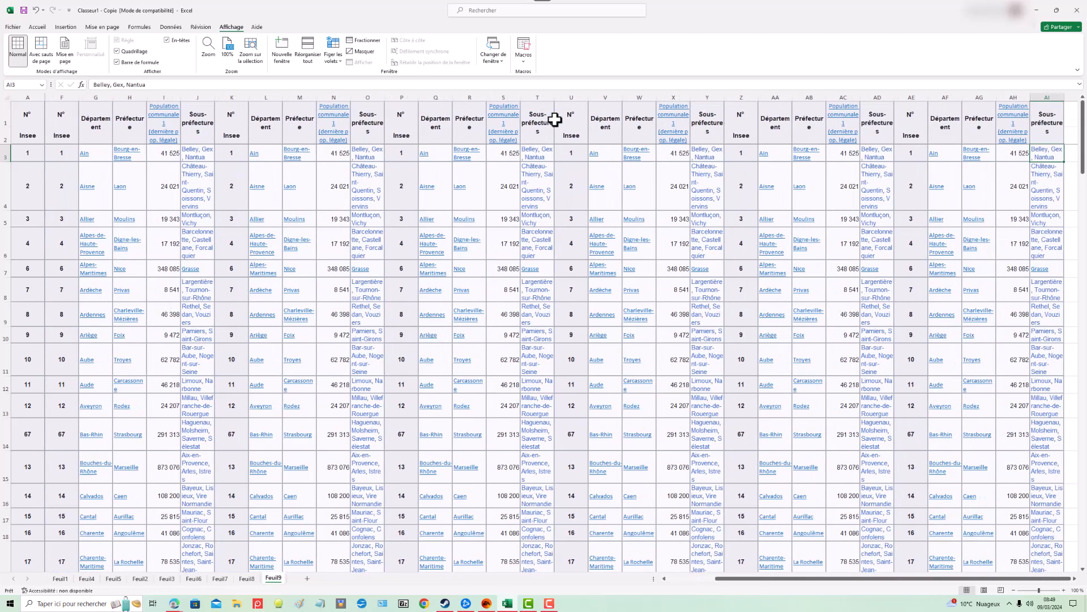
pyautogui.press('Left')
pyautogui.press('Left')
pyautogui.press('Left')
pyautogui.press('Left')
pyautogui.press('Left')
pyautogui.press('Left')
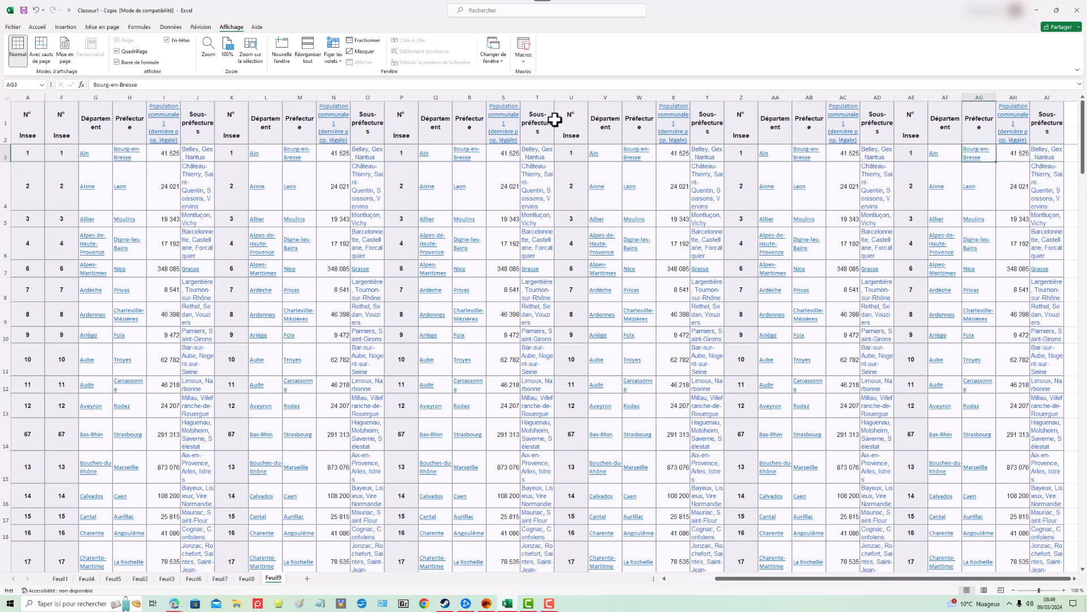
pyautogui.press('Left')
pyautogui.press('Left')
pyautogui.press('Left')
pyautogui.press('Left')
pyautogui.press('Left')
pyautogui.press('Left')
pyautogui.press('Left')
pyautogui.press('Left')
pyautogui.press('Left')
pyautogui.press('Left')
pyautogui.press('Left')
pyautogui.press('Left')
pyautogui.press('Left')
pyautogui.press('Left')
pyautogui.press('Left')
pyautogui.press('Left')
pyautogui.press('Left')
pyautogui.press('Left')
pyautogui.press('Left')
pyautogui.press('Left')
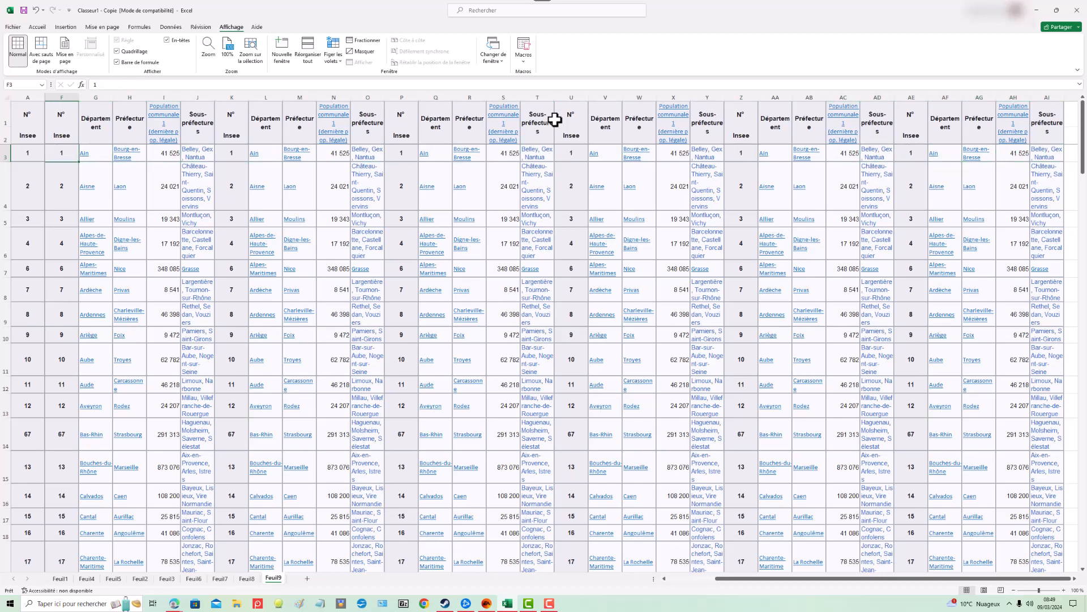
# Step: Move down column F through the table to examine the frozen header rows
pyautogui.press('Down')
pyautogui.press('Down')
pyautogui.press('Down')
pyautogui.press('Down')
pyautogui.press('Down')
pyautogui.press('Down')
pyautogui.press('Down')
pyautogui.press('Down')
pyautogui.press('Down')
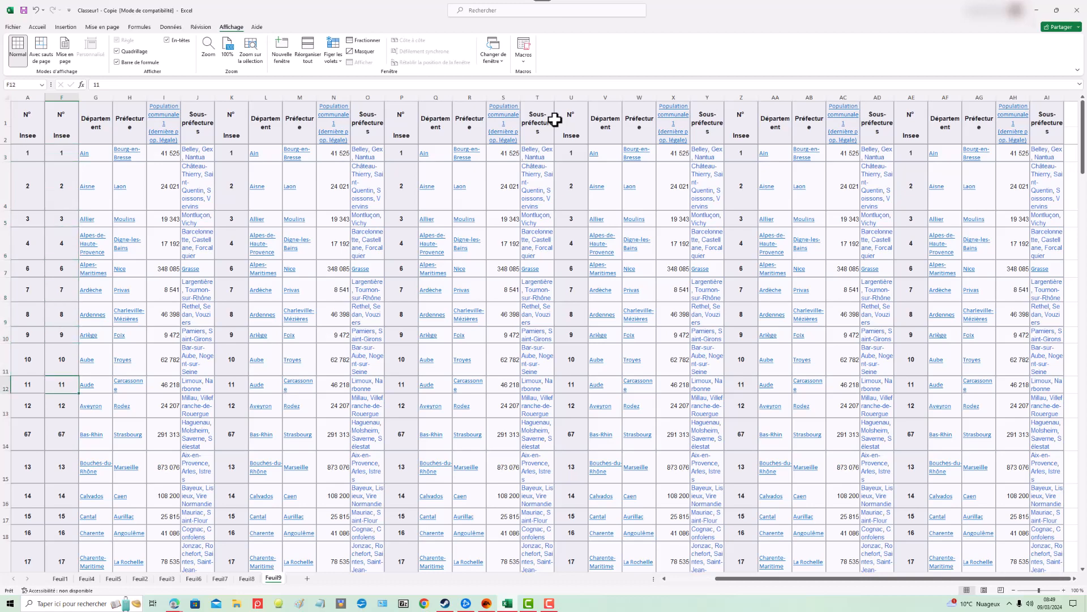
pyautogui.press('Down')
pyautogui.press('Down')
pyautogui.press('Down')
pyautogui.press('Down')
pyautogui.press('Down')
pyautogui.press('Down')
pyautogui.press('Down')
pyautogui.press('Down')
pyautogui.press('Down')
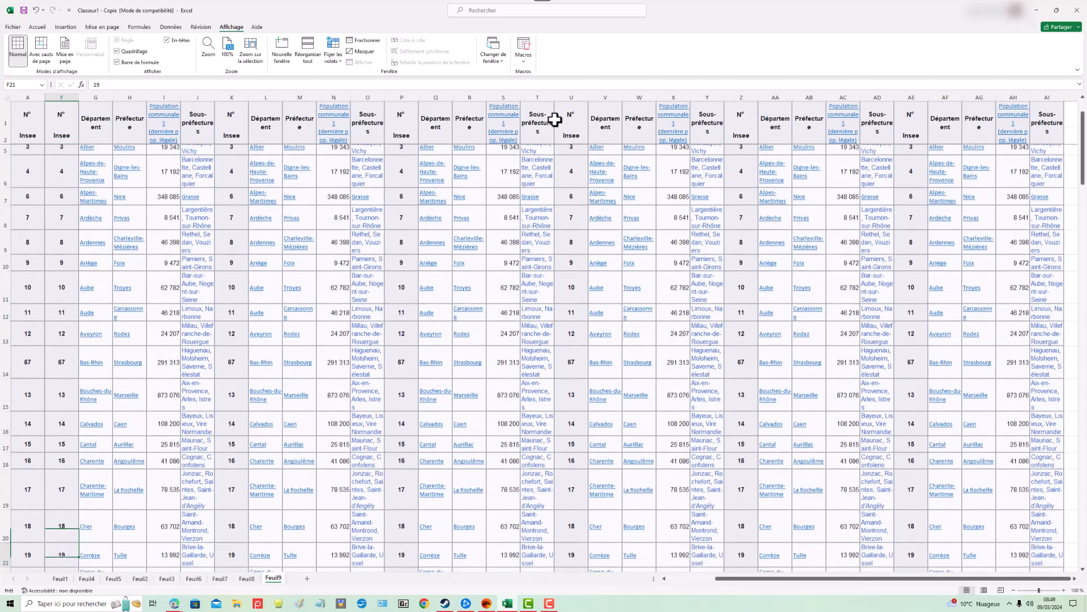
pyautogui.press('Down')
pyautogui.press('Down')
pyautogui.press('Down')
pyautogui.press('Down')
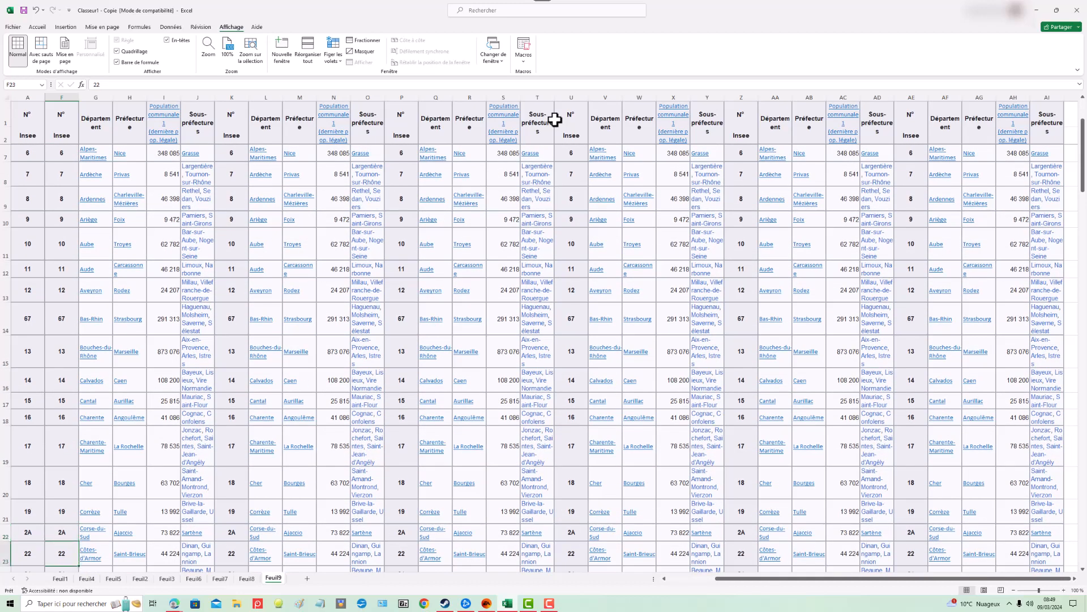
pyautogui.press('Down')
pyautogui.press('Down')
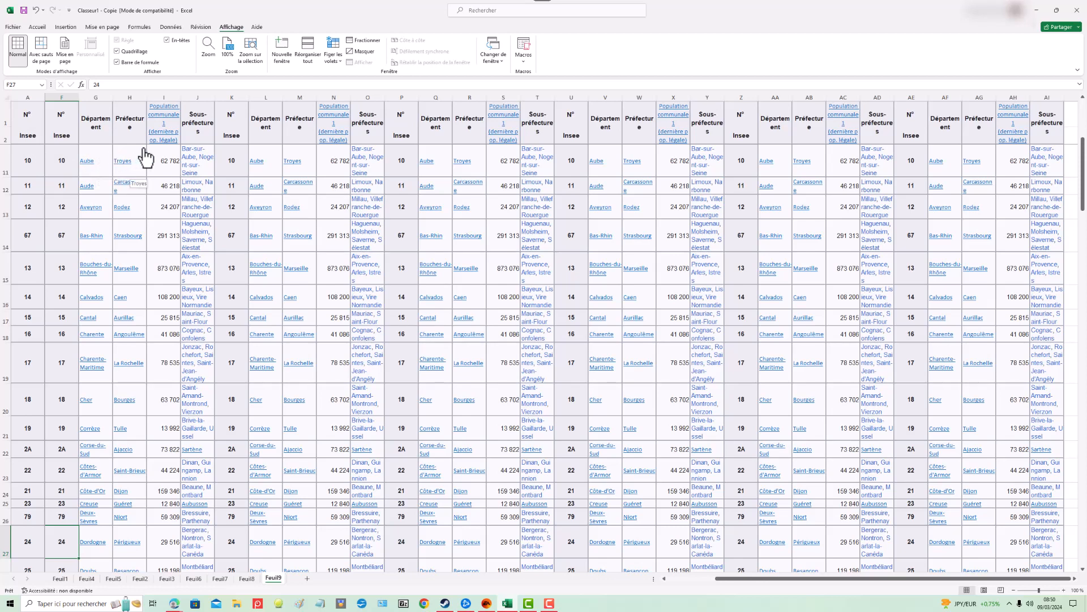
# Step: Open the freeze panes options
pyautogui.click(342, 67)
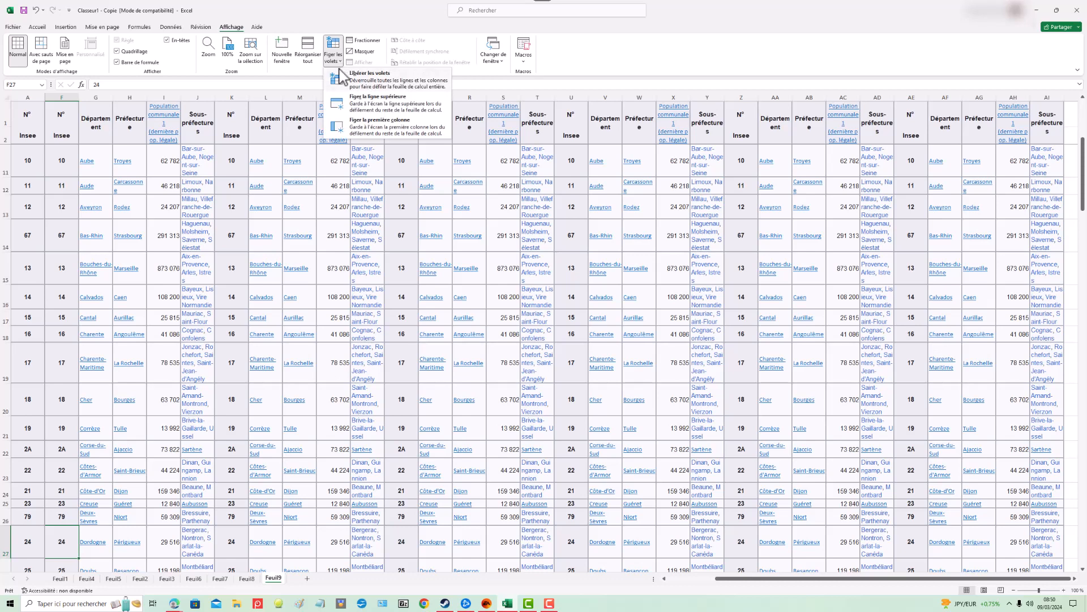